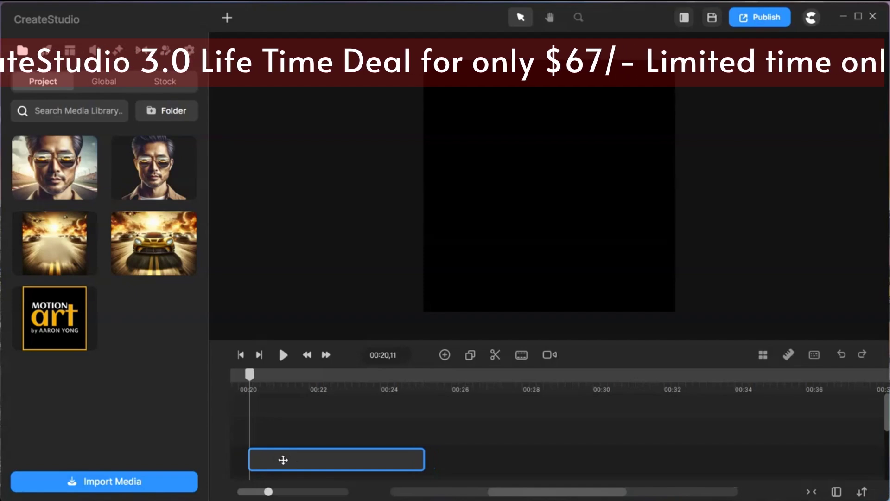
Extend the "no bg" background clip to about 00:35.5 and add the yellow sports car image above it, from 00:20 to about 00:26.7.
left_click_drag(443, 462, 800, 433)
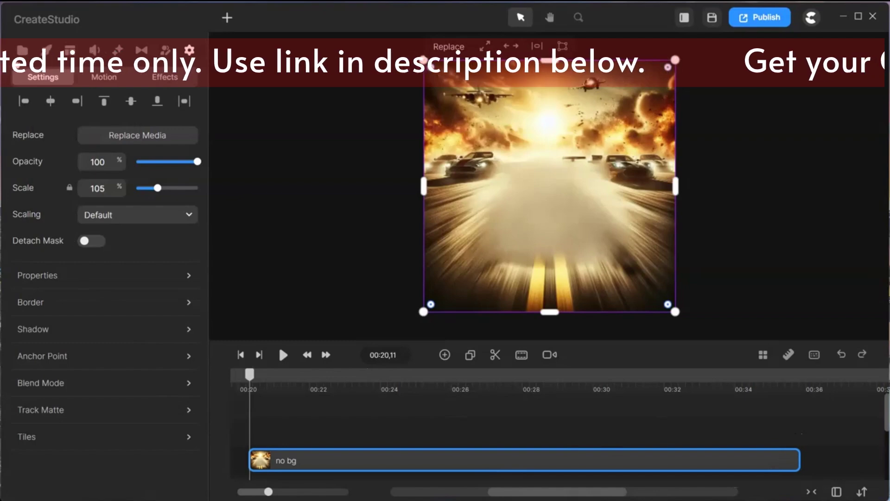
left_click(23, 50)
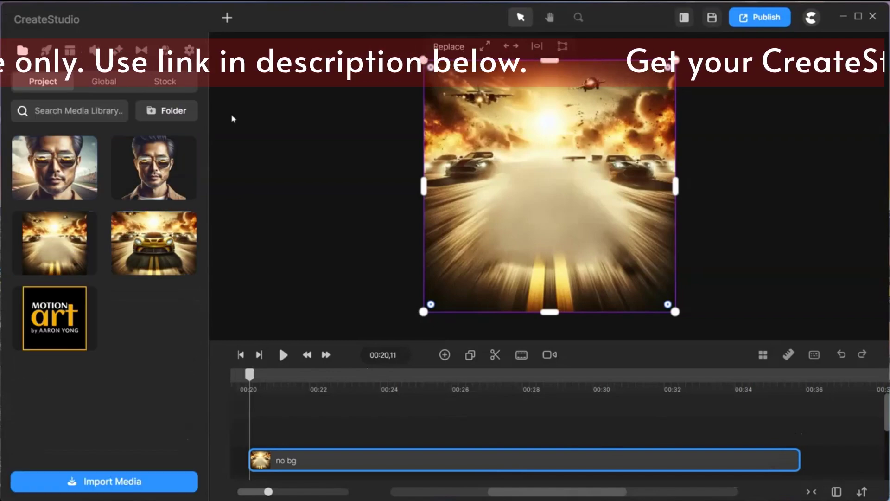
left_click_drag(153, 243, 283, 435)
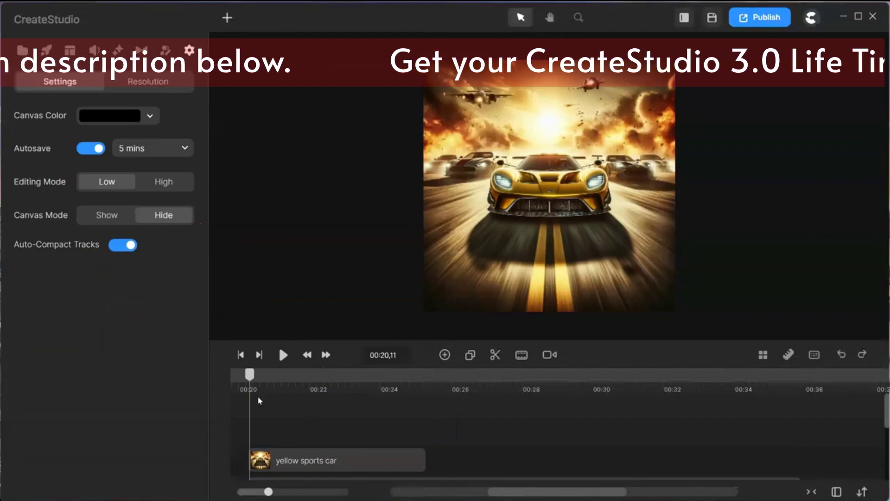
left_click_drag(418, 459, 487, 459)
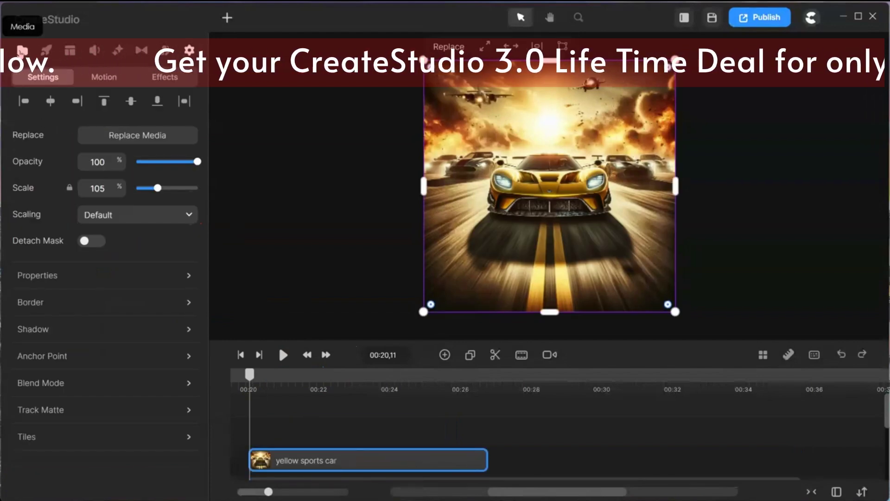
Add the cut-out portrait of the man on a track above the car clip, starting near 00:26, and scale it to fill the canvas.
left_click(22, 50)
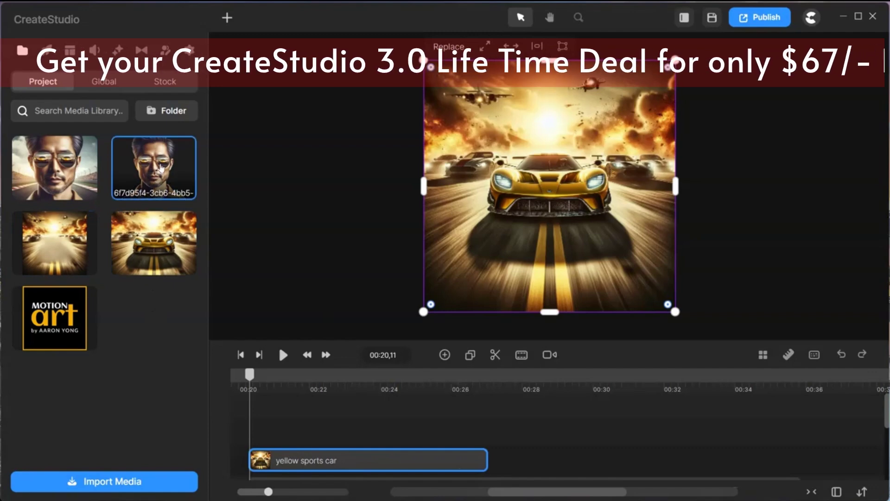
left_click_drag(160, 168, 487, 429)
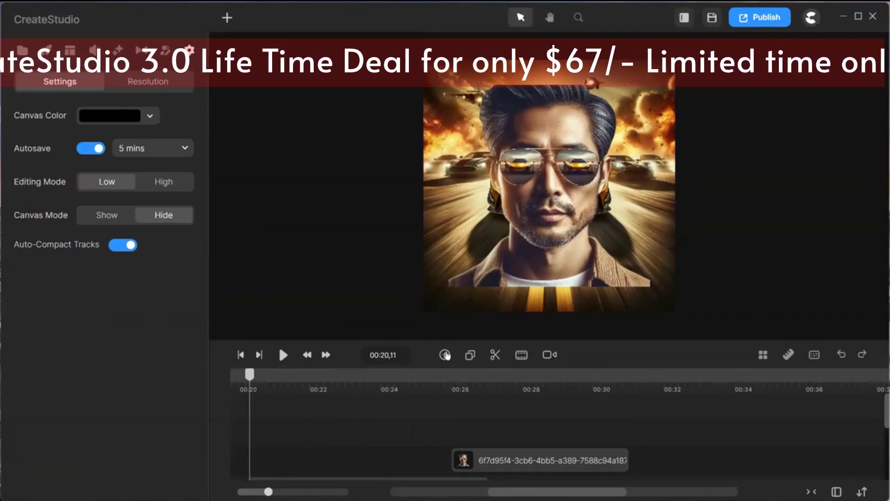
left_click_drag(411, 348, 399, 298)
left_click(521, 330)
left_click(538, 412)
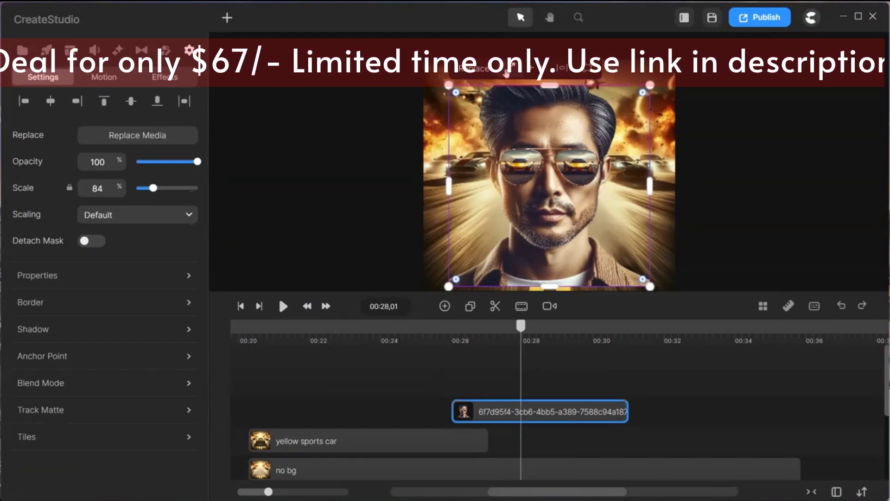
scroll(506, 73, "up", 3)
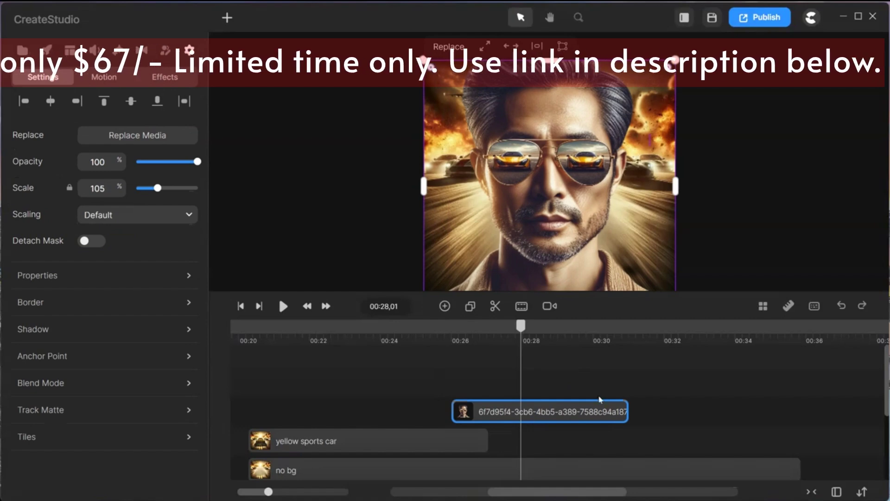
Add a second yellow sports car clip above the portrait, ending level with the background clip, and extend the portrait clip to about 00:32.
left_click_drag(520, 327, 606, 327)
left_click(350, 176)
left_click(21, 50)
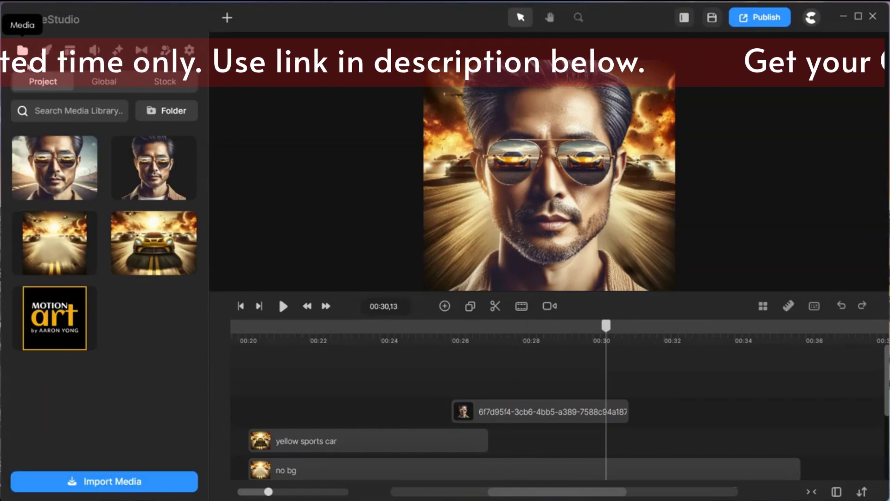
left_click_drag(153, 242, 641, 376)
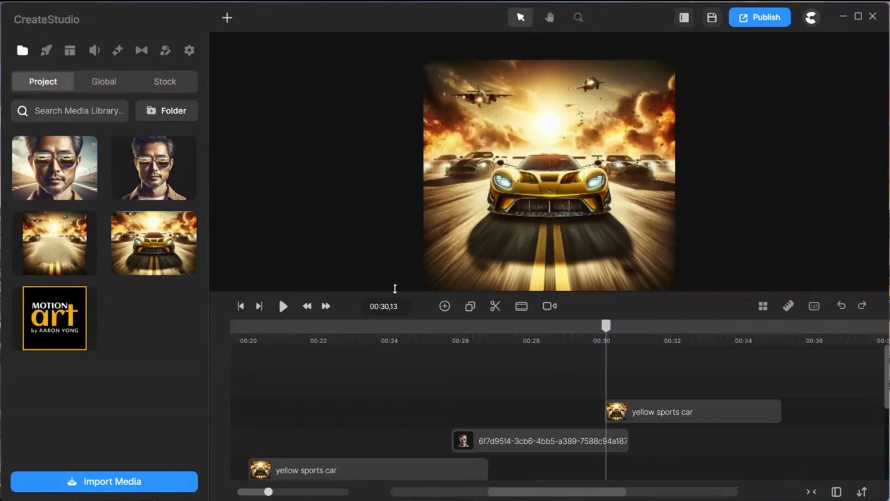
left_click_drag(395, 288, 402, 201)
left_click_drag(751, 319, 771, 323)
left_click_drag(625, 351, 671, 351)
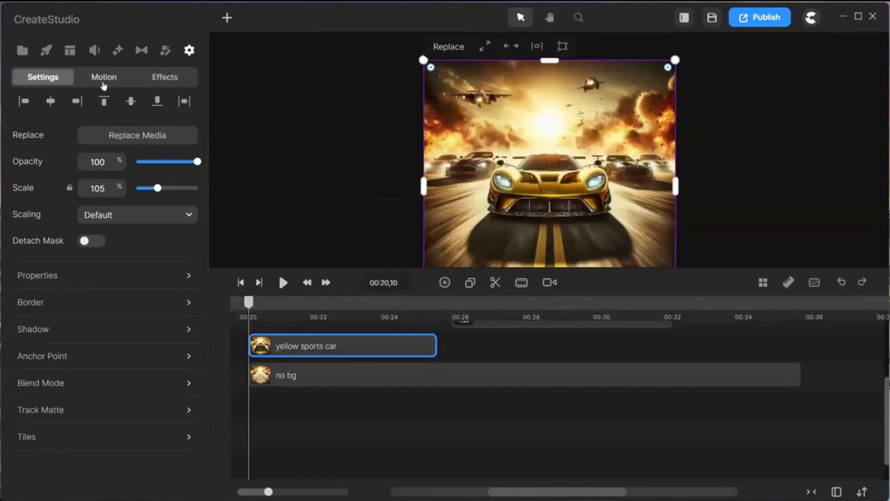
Apply the Down entrance motion to the first car clip and extend the portrait's start to about 00:24.5 so the two clips overlap.
left_click(103, 78)
left_click(28, 240)
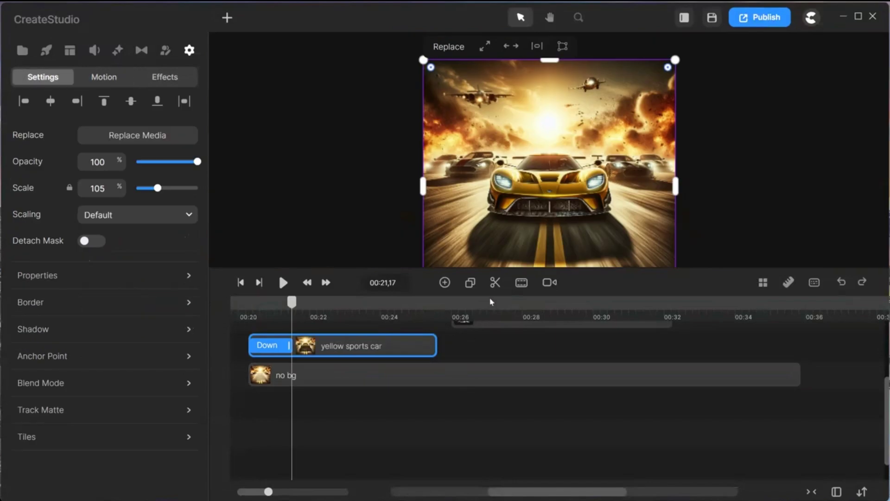
left_click_drag(464, 268, 465, 252)
scroll(485, 350, "up", 3)
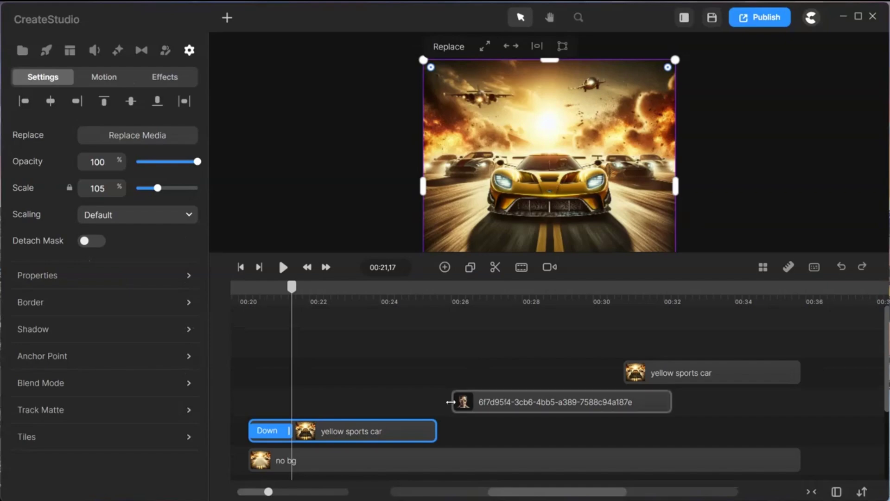
left_click_drag(452, 402, 444, 425)
left_click_drag(293, 287, 404, 289)
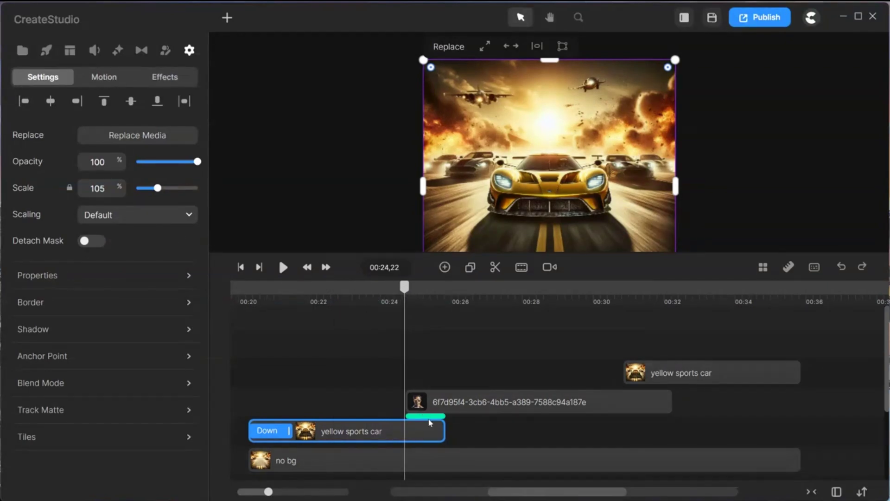
Apply the Luma Reveal transition to the overlap between the first car clip and the portrait.
left_click(428, 416)
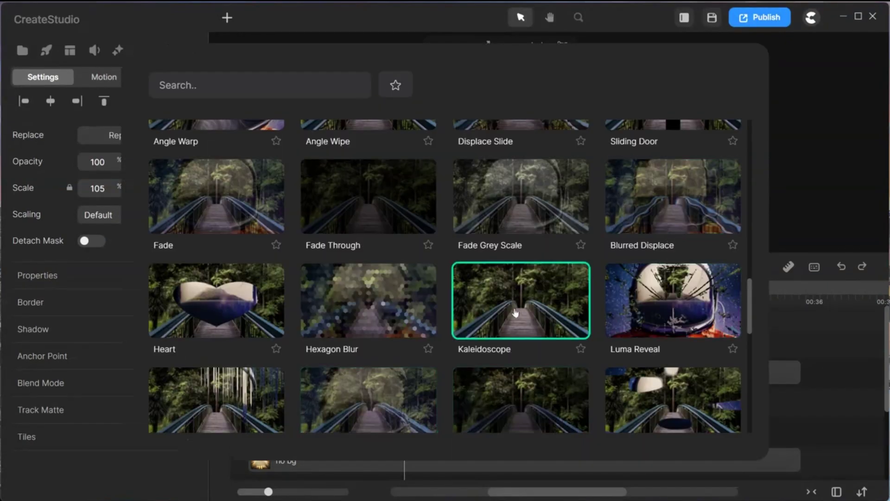
scroll(516, 313, "down", 3)
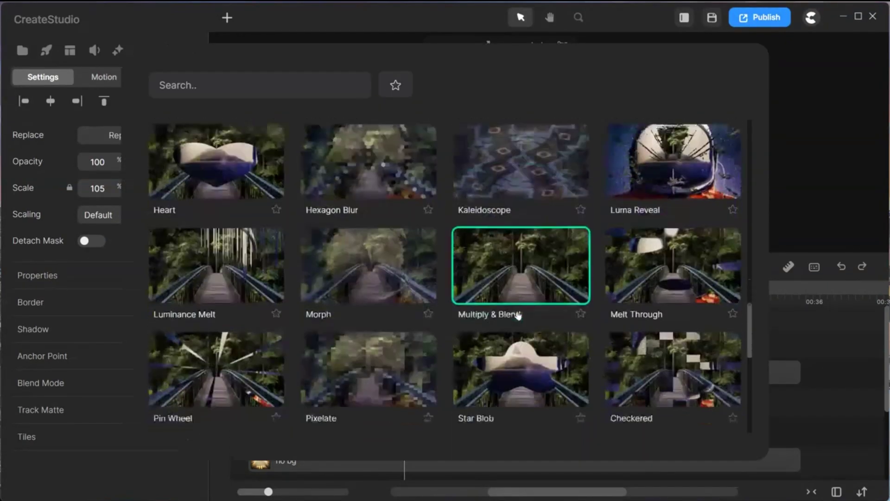
left_click(666, 179)
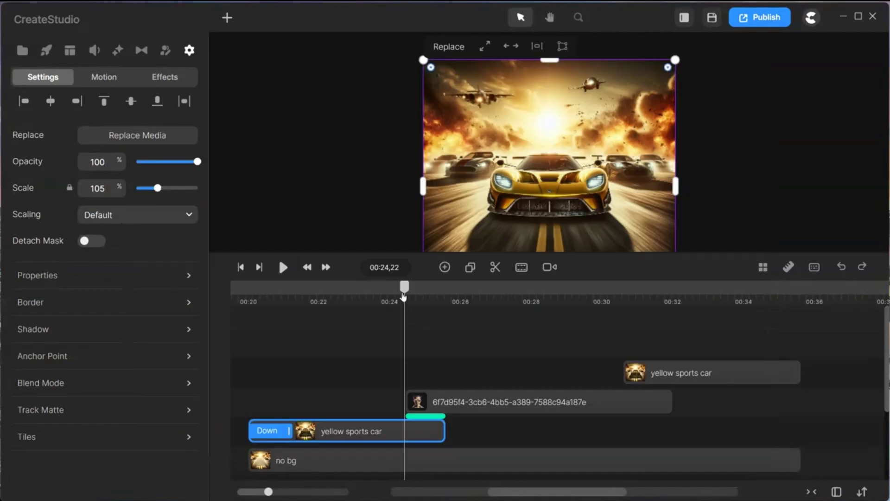
Add a transition to the overlap between the portrait and the second yellow sports car clip.
left_click_drag(405, 289, 622, 313)
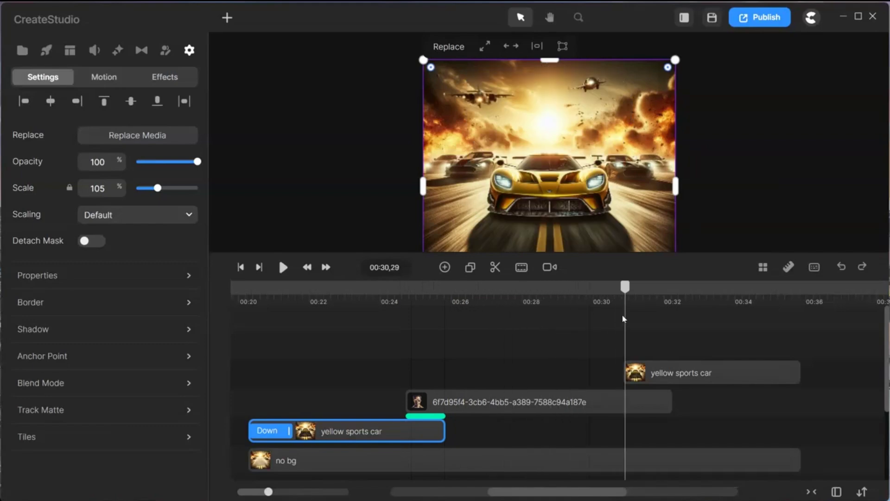
left_click(652, 390)
scroll(215, 280, "up", 2)
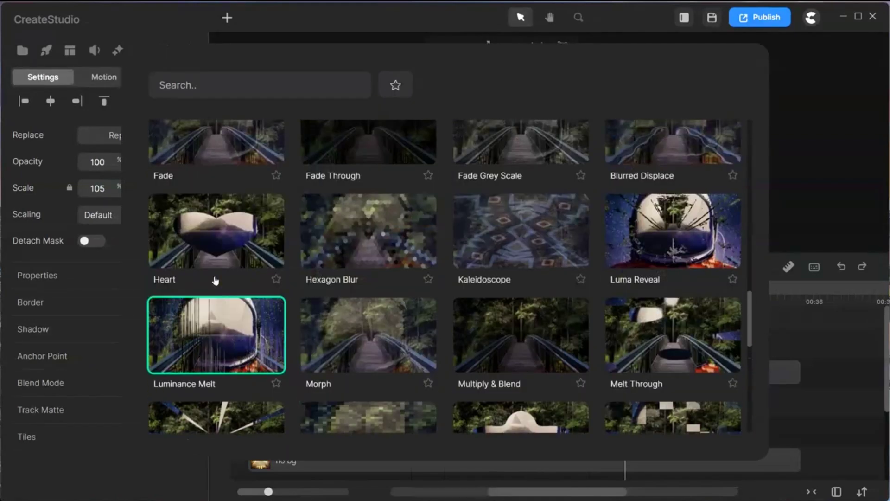
scroll(215, 281, "up", 2)
left_click(215, 280)
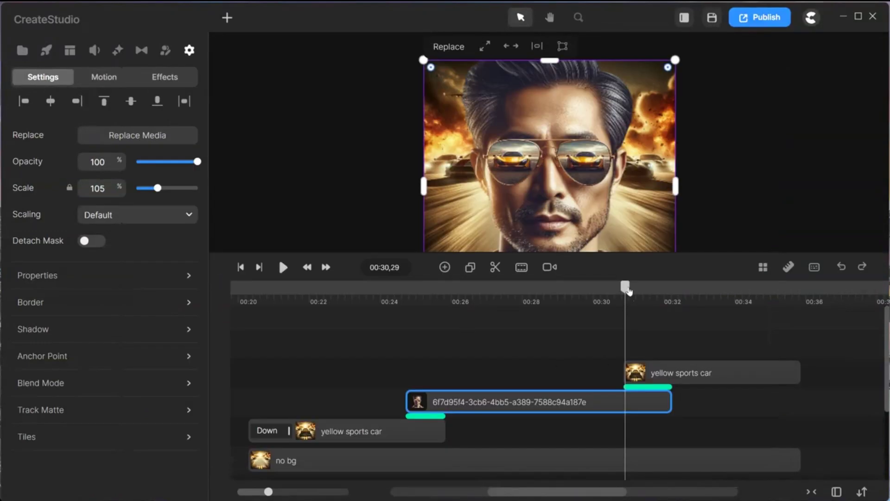
Add a wide flame video from the Fire & Explosions visual effects beneath the portrait, directly after the first car clip.
left_click_drag(629, 290, 407, 352)
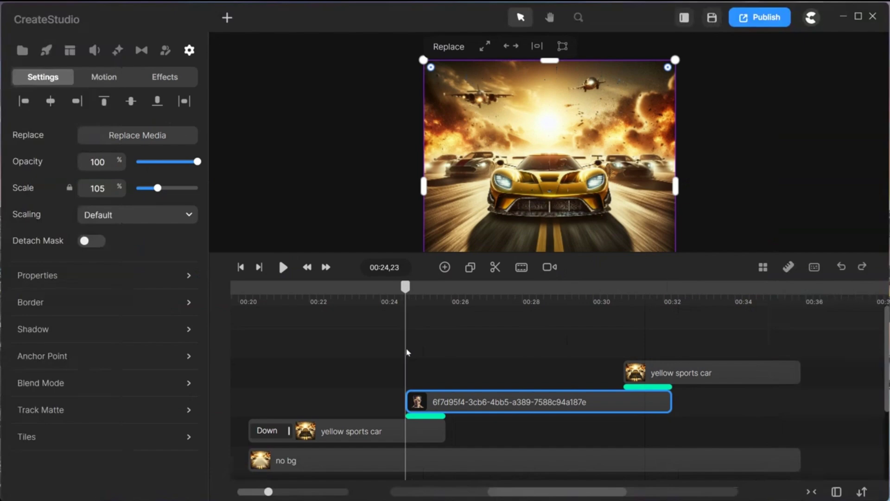
left_click(46, 50)
scroll(147, 358, "down", 6)
scroll(147, 358, "down", 10)
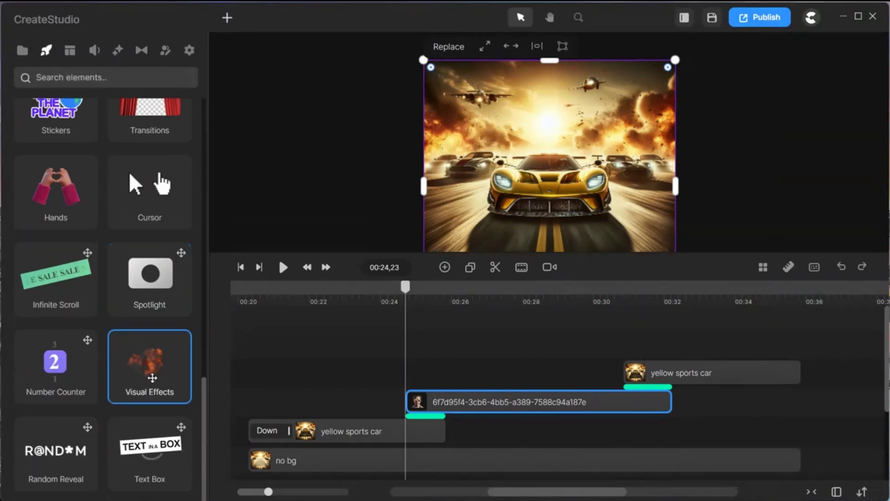
left_click(143, 363)
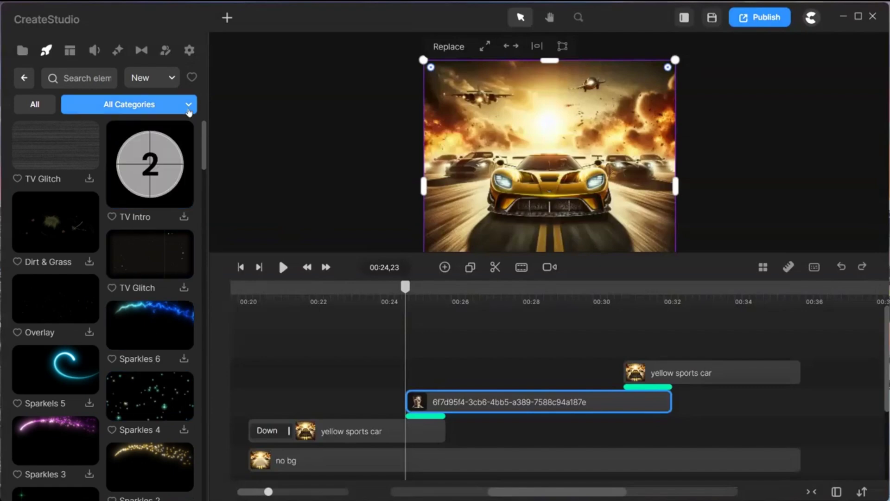
left_click(190, 107)
scroll(120, 232, "down", 3)
scroll(119, 236, "down", 2)
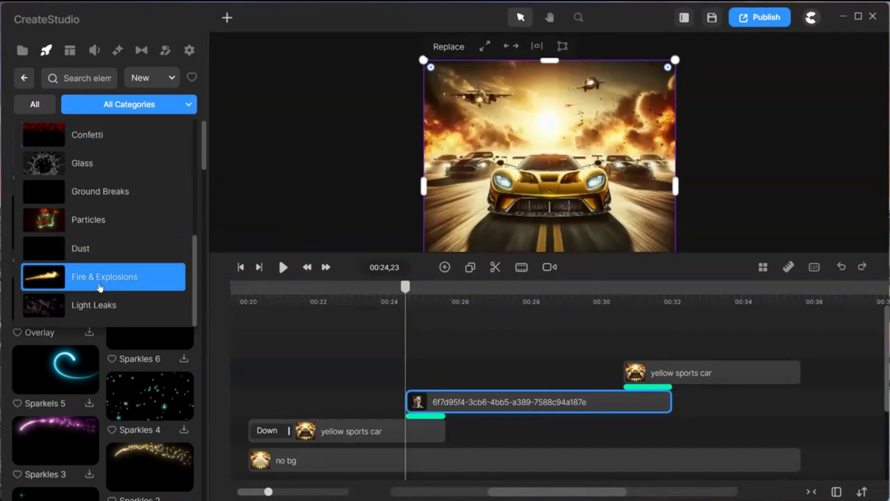
left_click(99, 286)
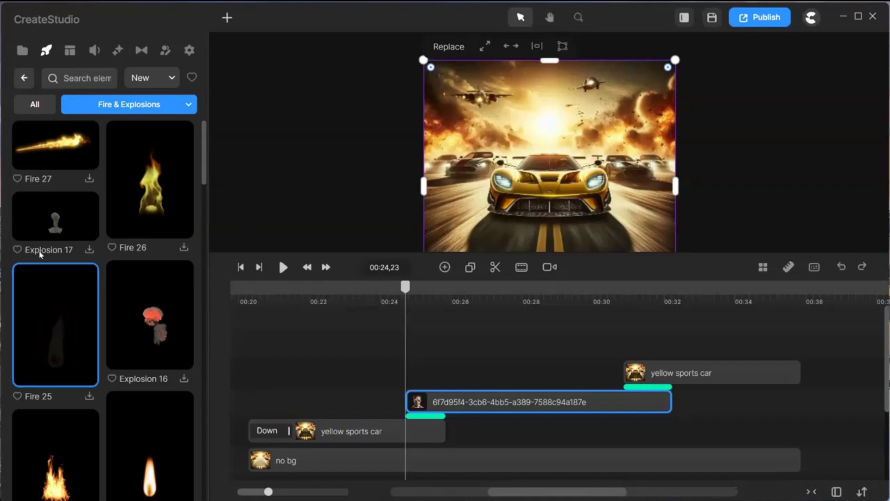
scroll(161, 261, "down", 10)
left_click_drag(161, 253, 484, 437)
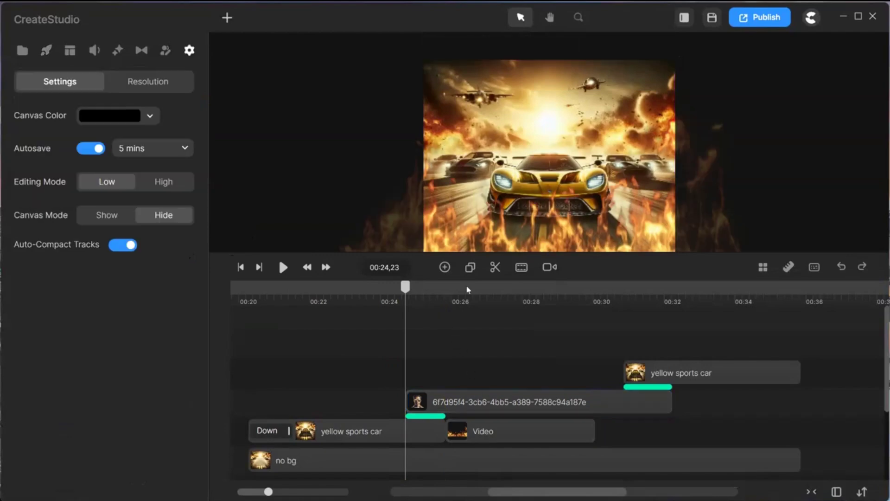
Scale the flame video to 72% and position it behind the man's head, with the flames' base along the horizon.
left_click_drag(406, 287, 465, 313)
left_click_drag(444, 252, 444, 307)
scroll(497, 437, "down", 3)
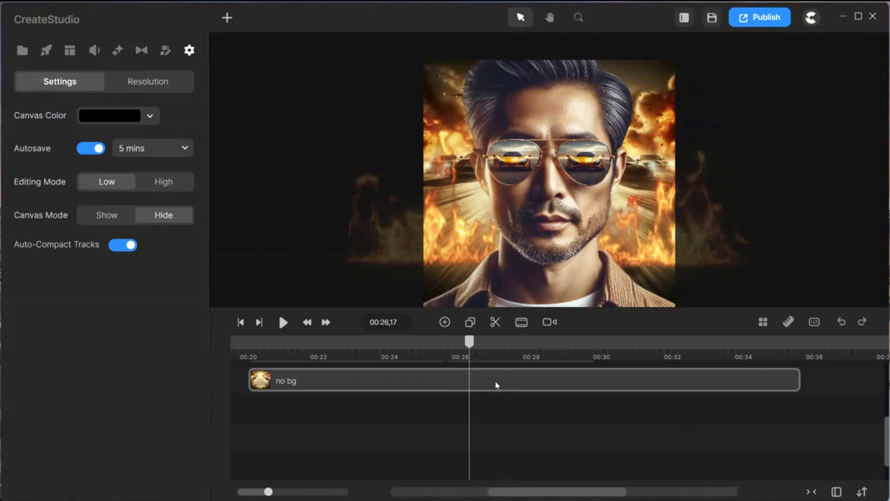
scroll(495, 385, "up", 2)
left_click(509, 416)
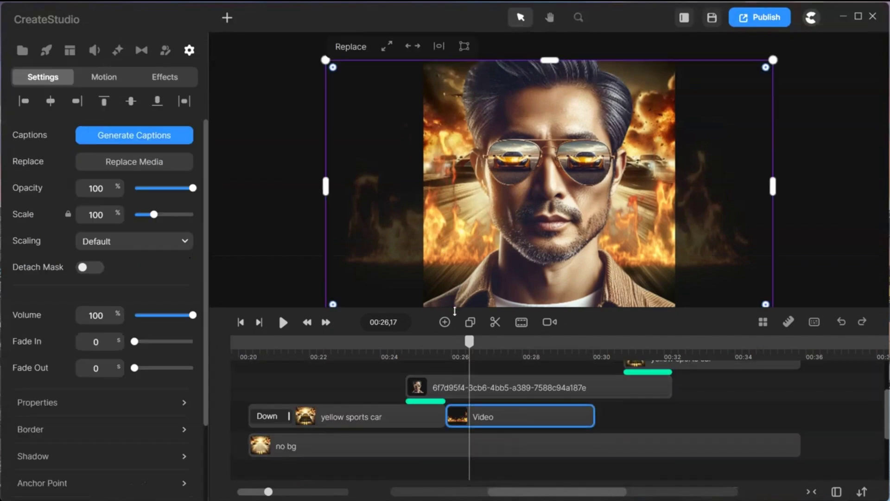
left_click_drag(456, 307, 417, 361)
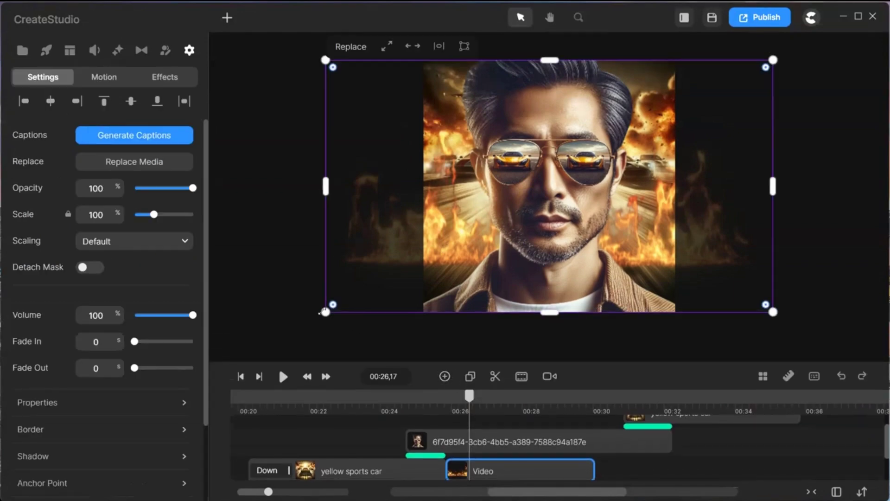
left_click_drag(325, 312, 417, 212)
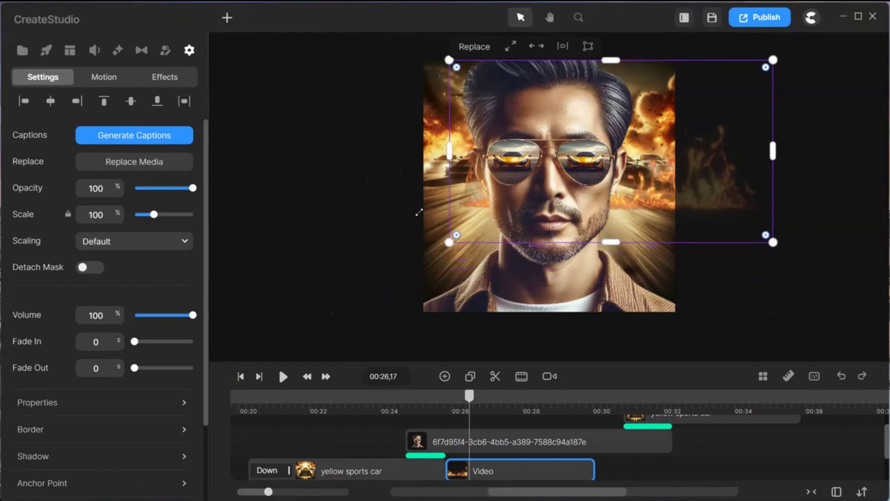
left_click_drag(719, 178, 657, 147)
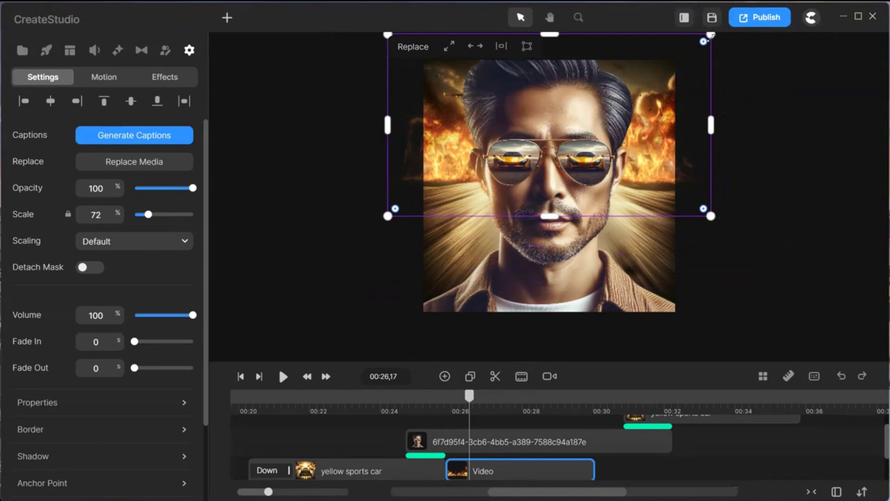
left_click(665, 119)
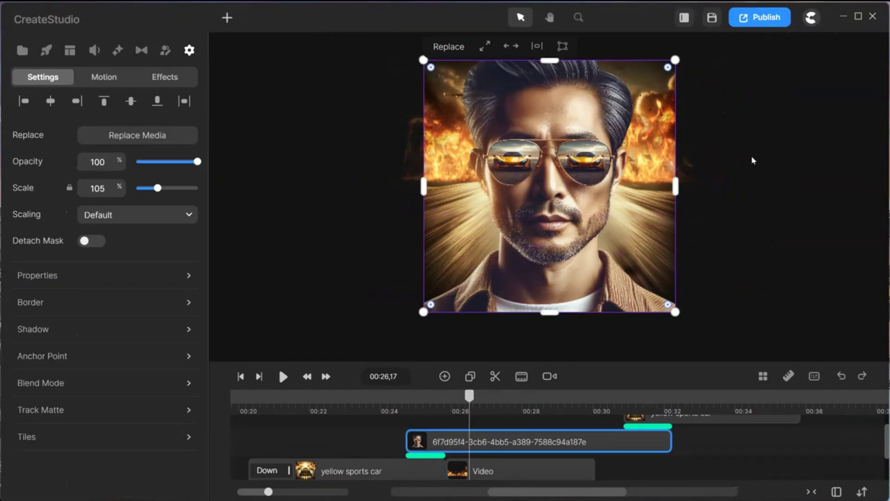
left_click(574, 473)
left_click_drag(696, 173, 694, 169)
Scrub the playhead through the transition into the portrait to review how the car, man and flames appear together.
left_click_drag(472, 402, 404, 401)
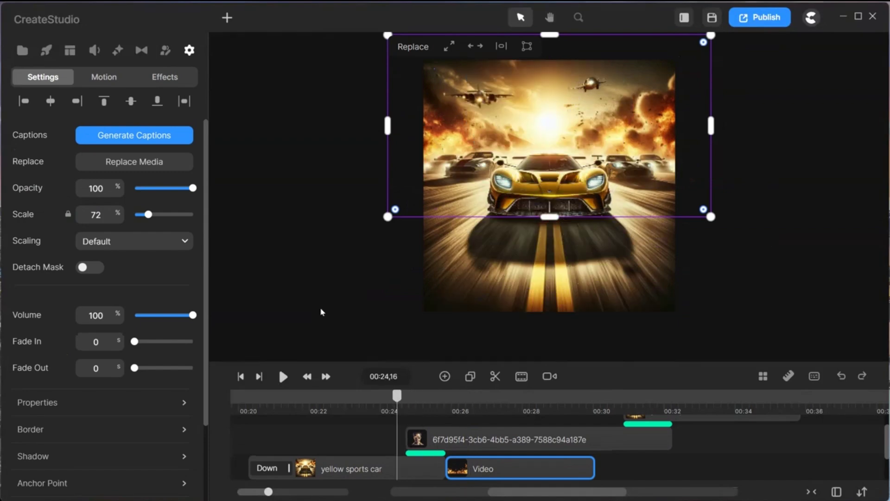
left_click(396, 414)
left_click(403, 395)
left_click_drag(403, 395, 528, 408)
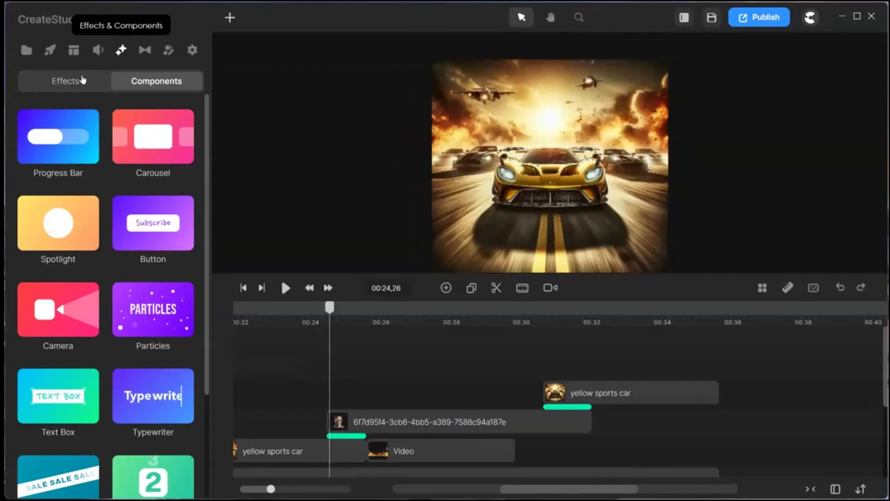
left_click(81, 81)
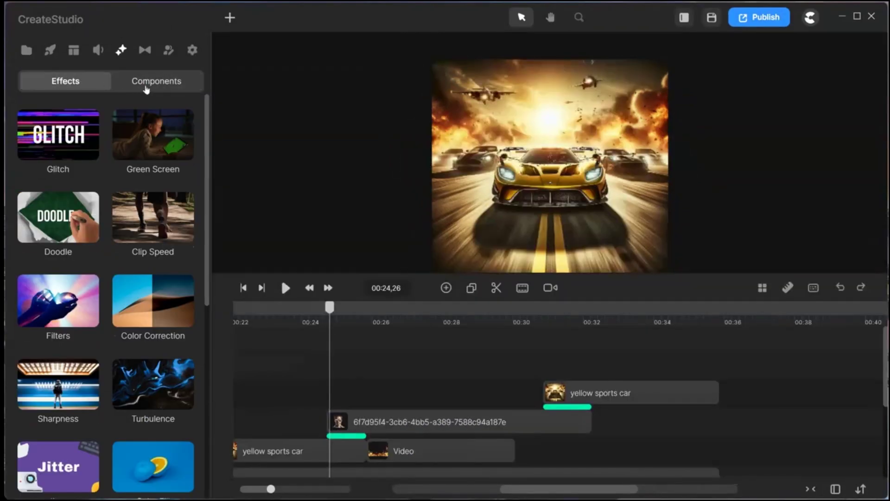
left_click(145, 87)
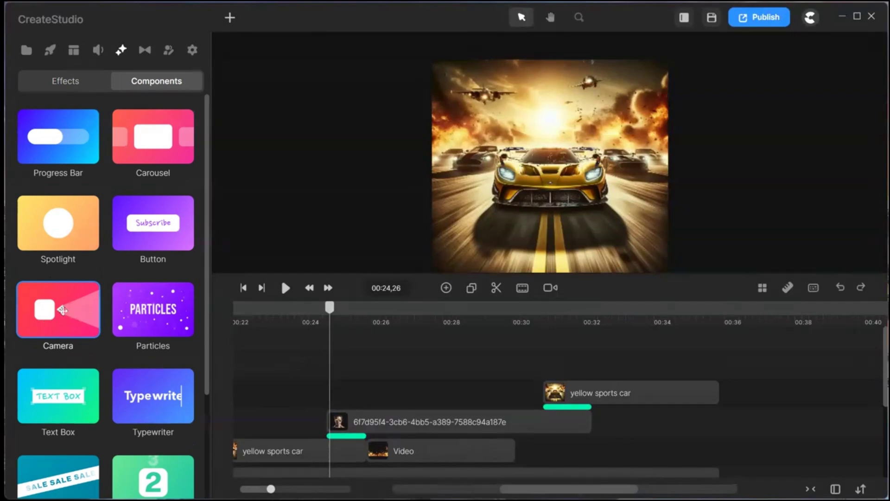
left_click_drag(62, 309, 459, 330)
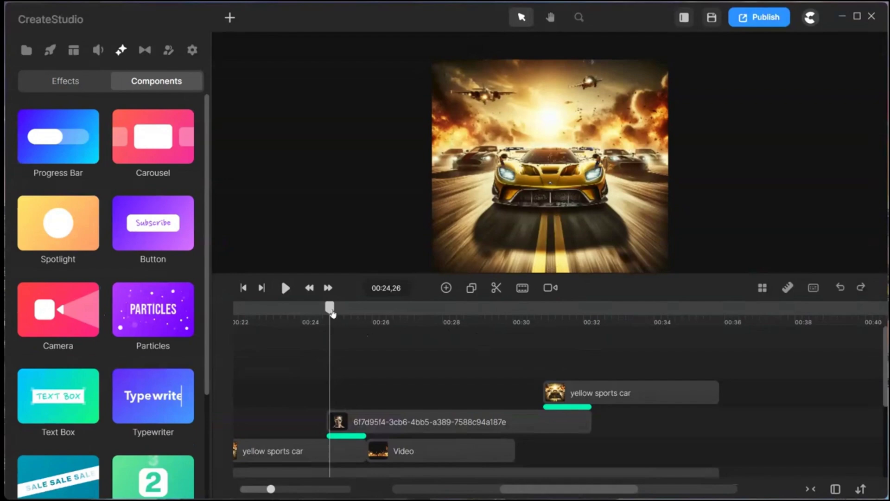
Enable camera mode and add a camera move over the portrait at about 00:26.
left_click_drag(330, 307, 376, 320)
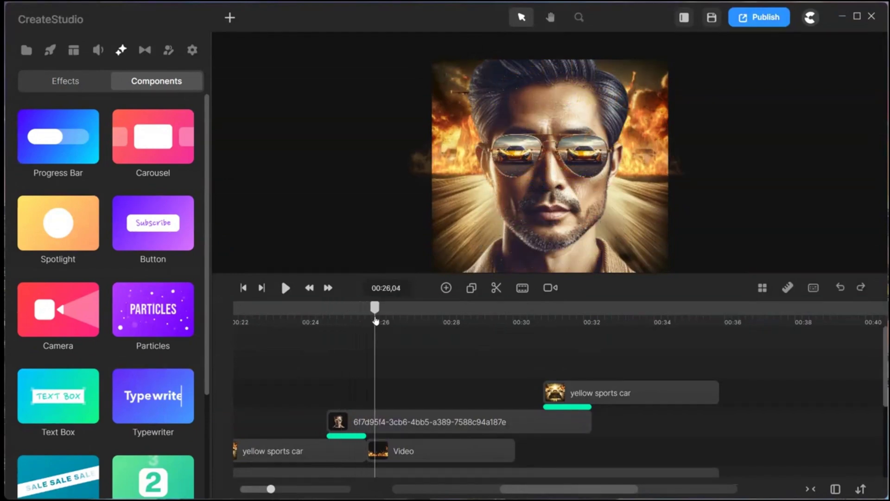
left_click(549, 289)
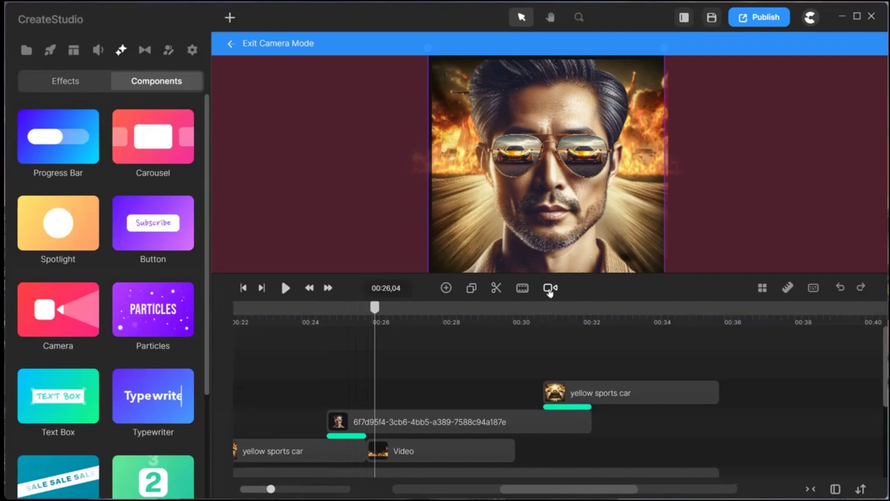
left_click(386, 345)
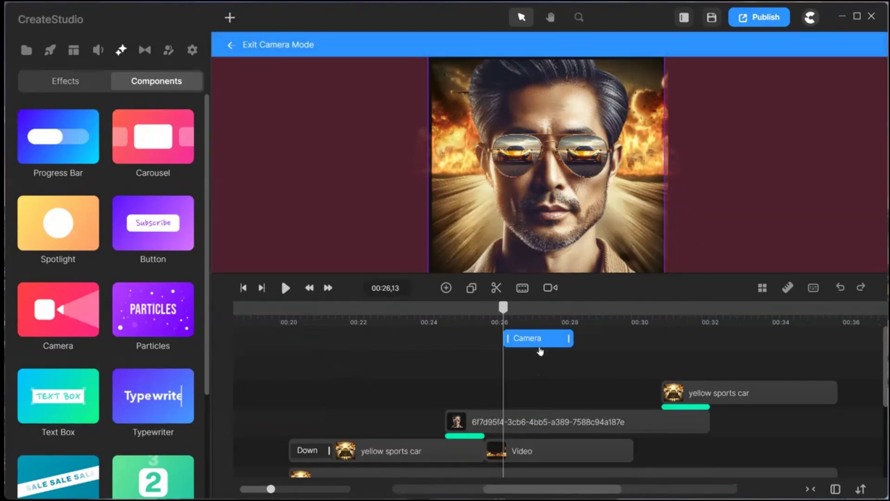
Tighten the first camera move's frame around the man's face and shorten the move to about 1.3 seconds.
left_click_drag(503, 308, 579, 308)
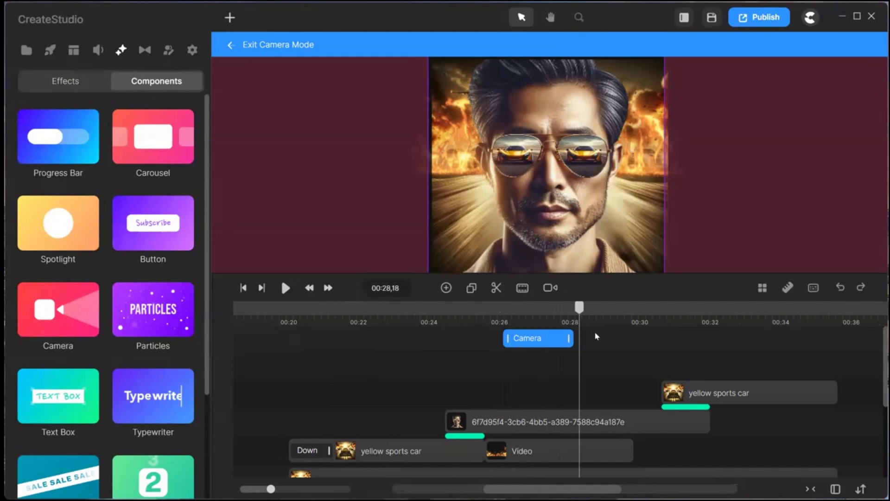
left_click(595, 334)
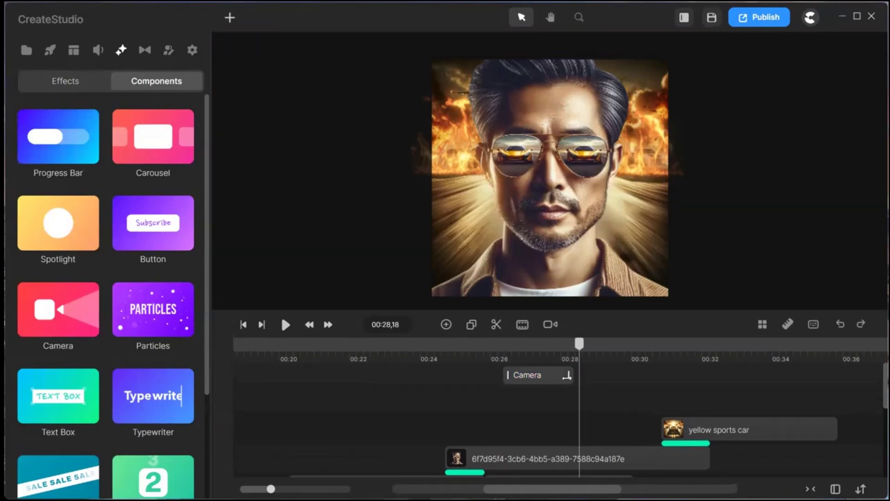
left_click(572, 381)
left_click_drag(665, 284, 609, 232)
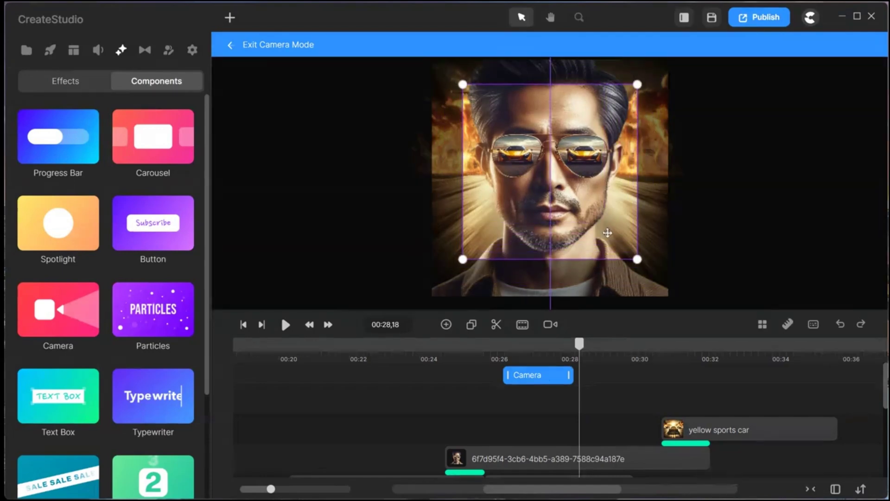
left_click_drag(637, 259, 599, 240)
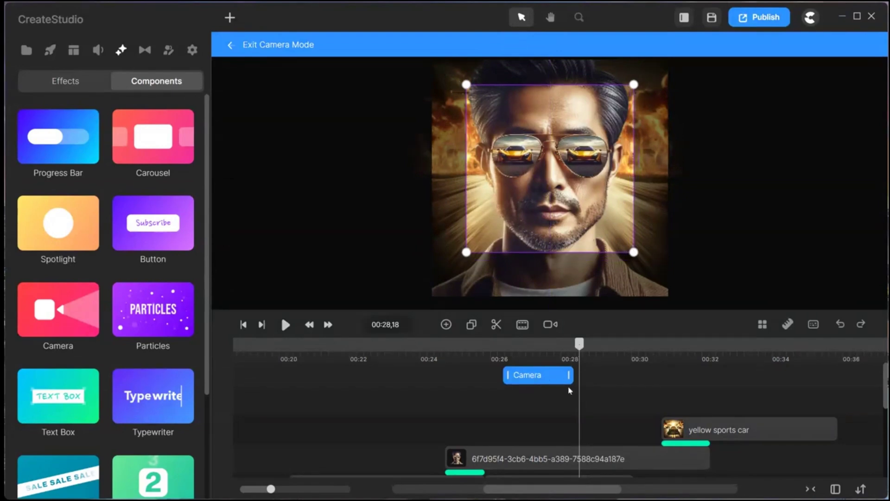
left_click_drag(568, 375, 542, 375)
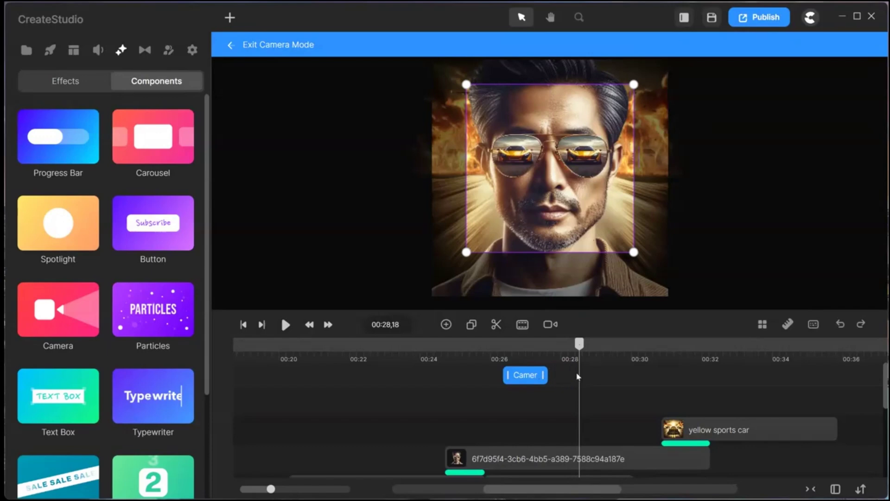
Add a second camera move near the portrait's end, finishing where the second yellow sports car clip begins.
left_click_drag(579, 346, 612, 345)
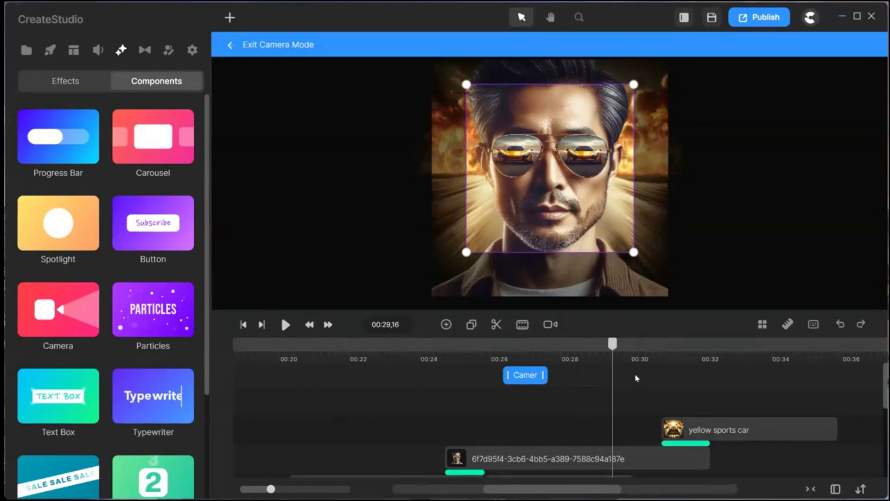
left_click(635, 377)
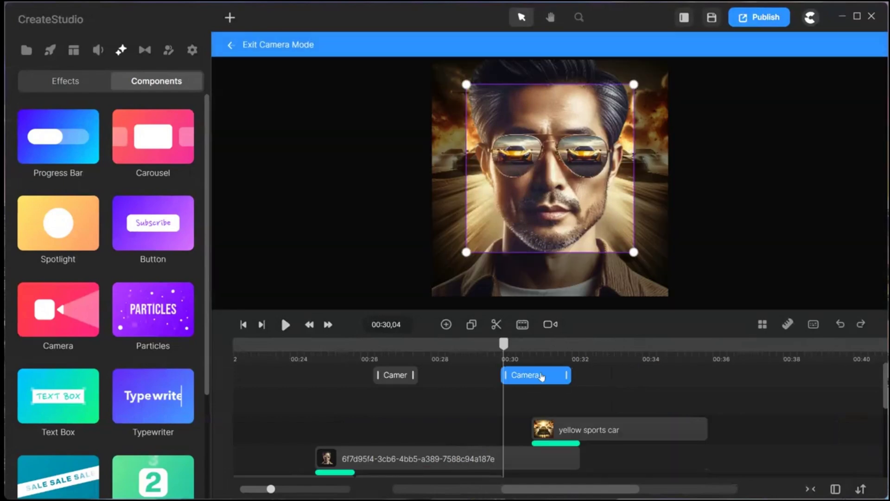
left_click_drag(546, 374, 526, 378)
Enlarge the second camera move's frame to fit the whole image and trim its start to about 00:29.5.
left_click_drag(504, 346, 542, 345)
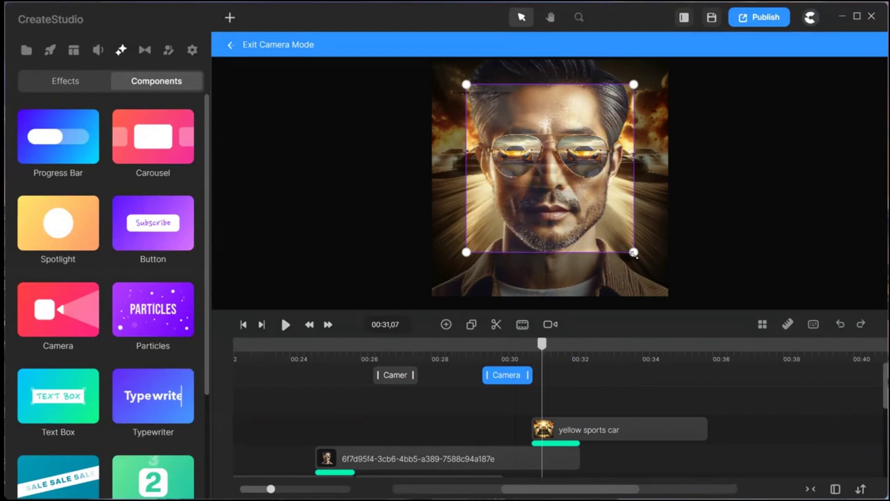
left_click_drag(634, 252, 674, 293)
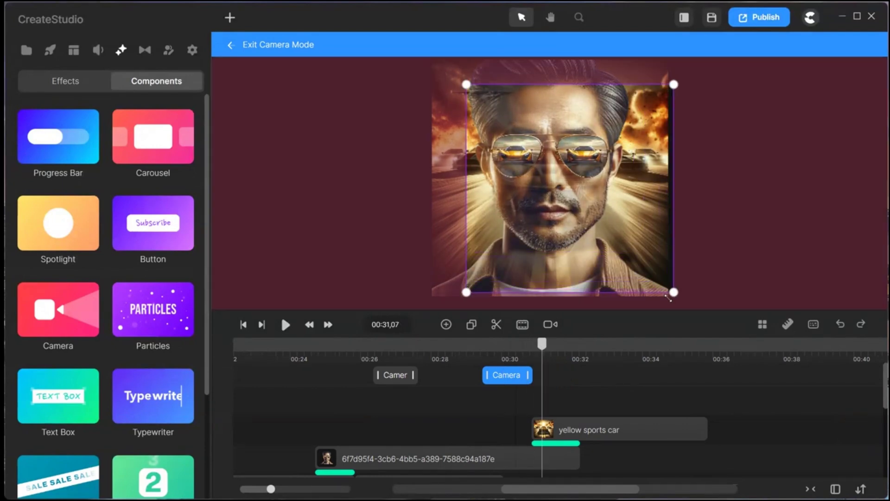
left_click_drag(466, 292, 432, 310)
left_click_drag(674, 84, 669, 89)
left_click_drag(592, 206, 592, 181)
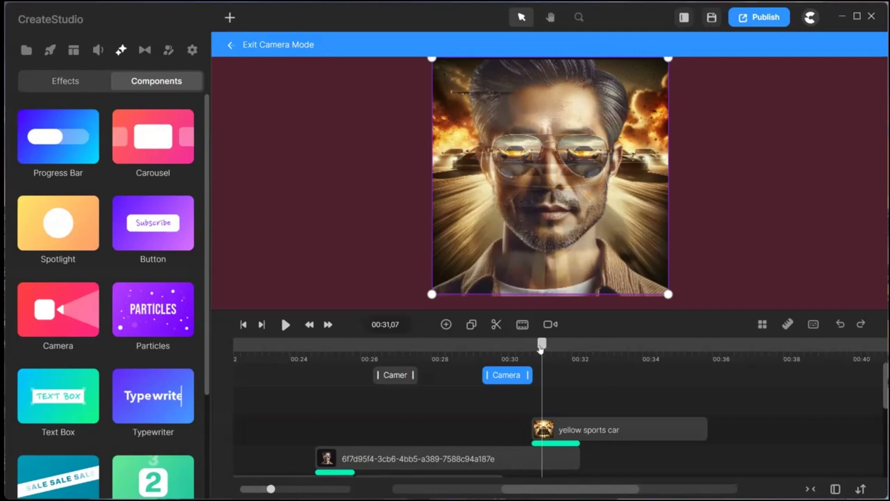
left_click_drag(541, 350, 591, 372)
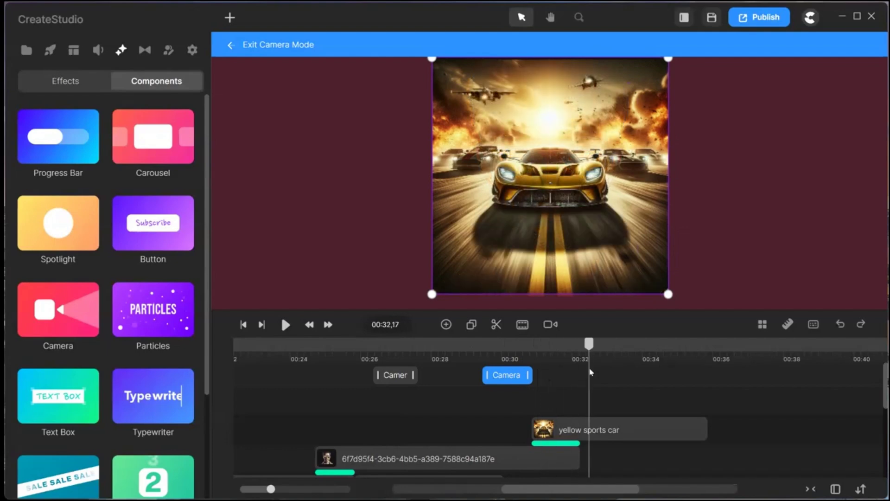
left_click_drag(484, 374, 494, 374)
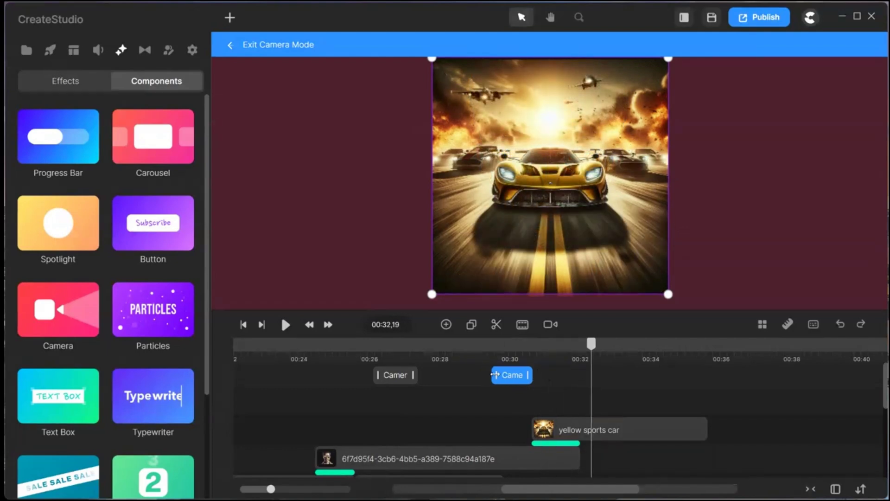
Insert a text layer reading DRIFT over the portrait at 00:27,27.
left_click(425, 345)
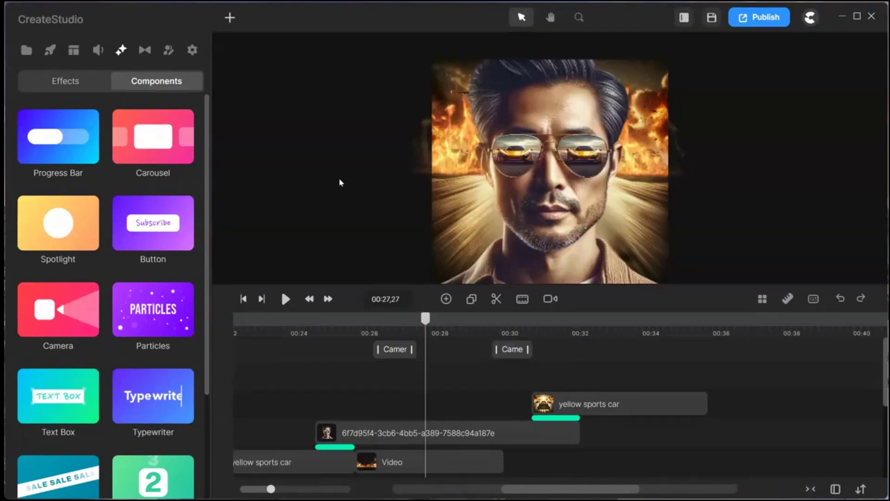
left_click(230, 19)
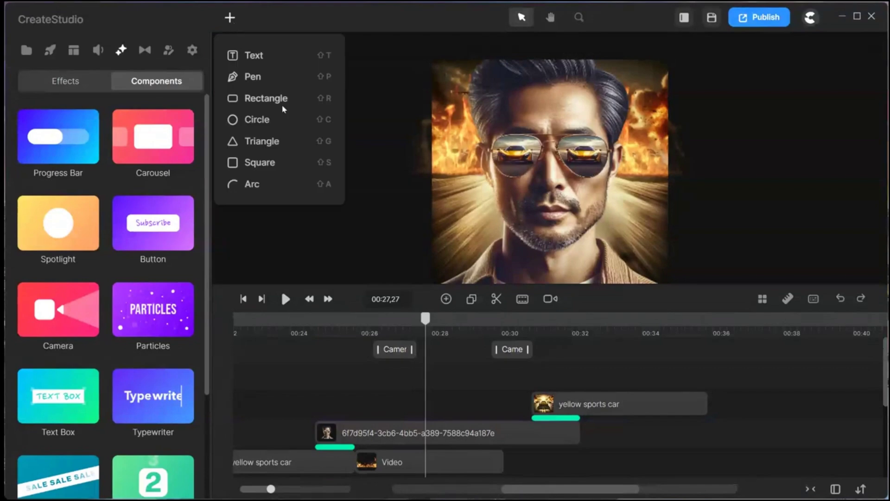
left_click(259, 59)
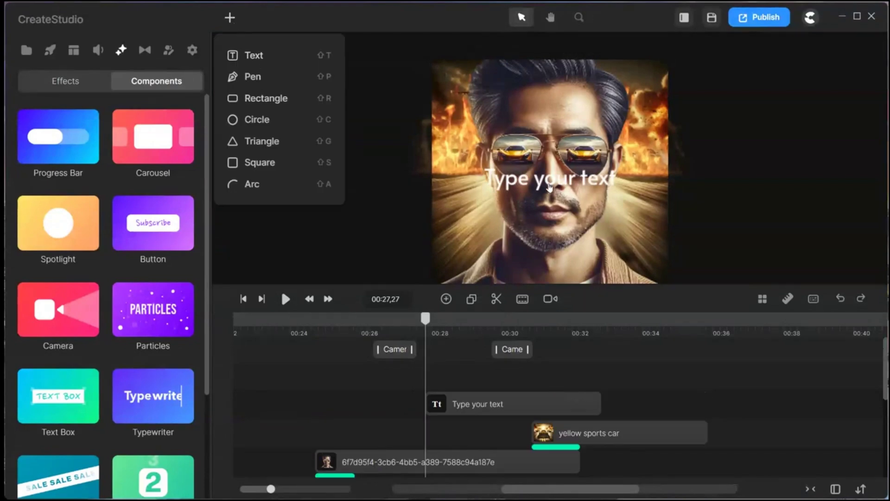
left_click(549, 188)
double_click(554, 185)
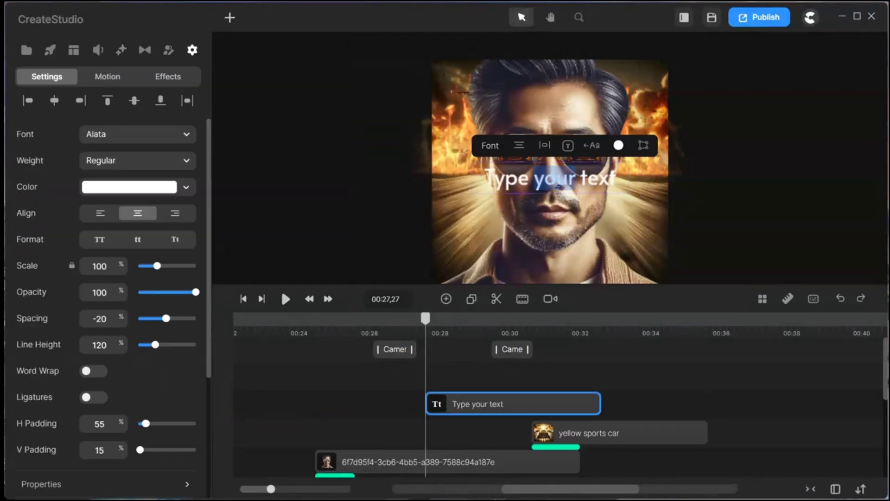
key("BackSpace")
key("Delete")
key("Delete")
key("Delete")
key("Delete")
key("Delete")
key("BackSpace")
key("BackSpace")
key("BackSpace")
key("BackSpace")
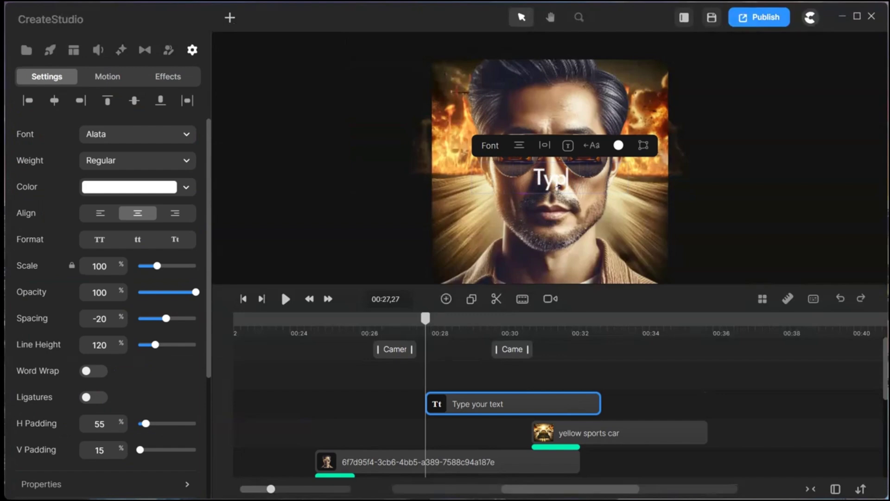
type("DRIFT")
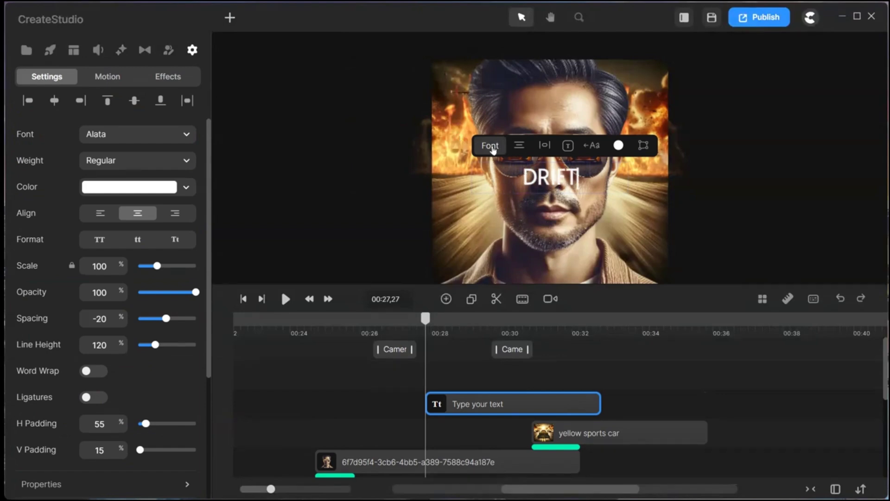
Set the DRIFT text's font to Black Ops One.
left_click(490, 145)
scroll(290, 216, "down", 2)
scroll(289, 215, "down", 6)
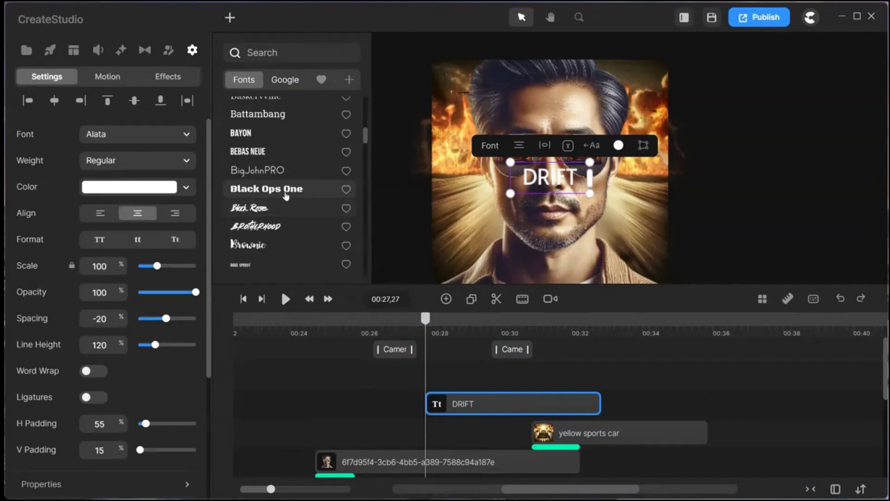
left_click(288, 190)
Scale the DRIFT text to 204% and centre it across the man's mouth and chin.
left_click_drag(596, 194, 640, 208)
left_click_drag(504, 162, 468, 150)
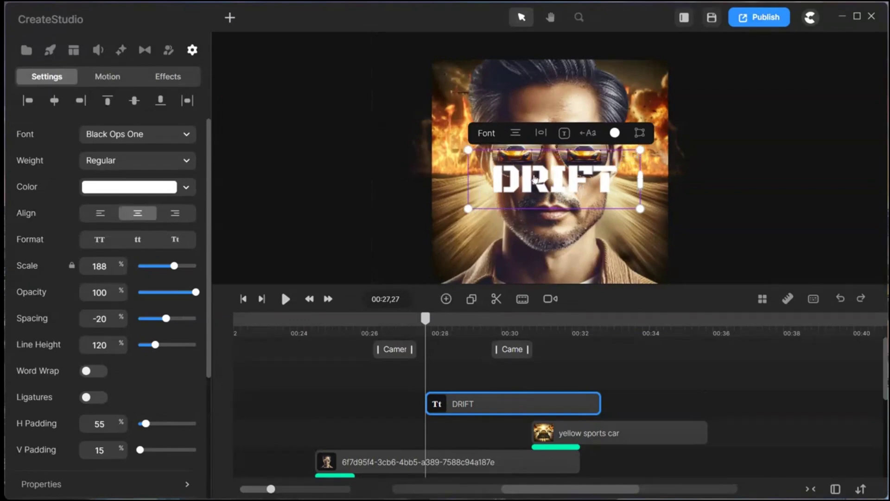
left_click_drag(554, 183, 556, 230)
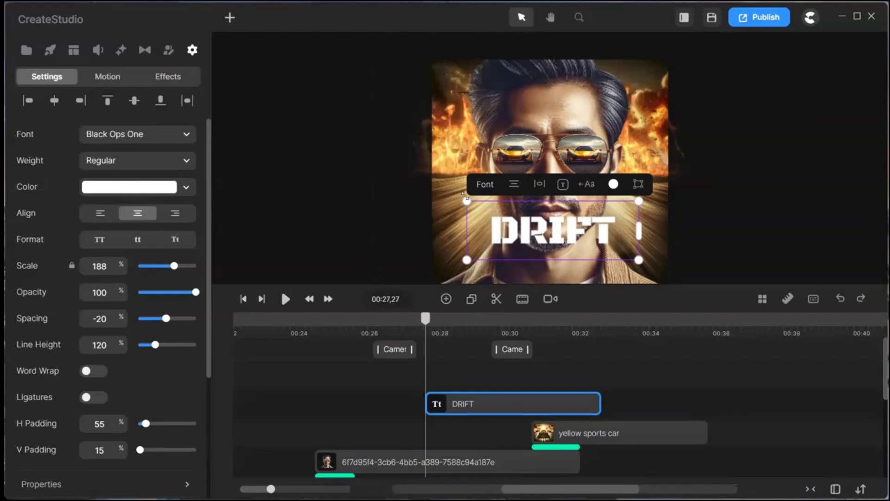
left_click_drag(467, 202, 460, 196)
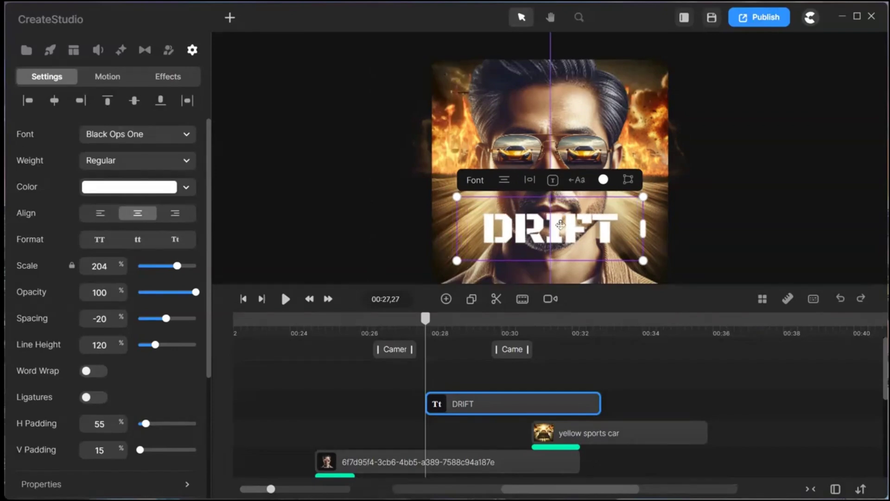
left_click_drag(560, 225, 556, 223)
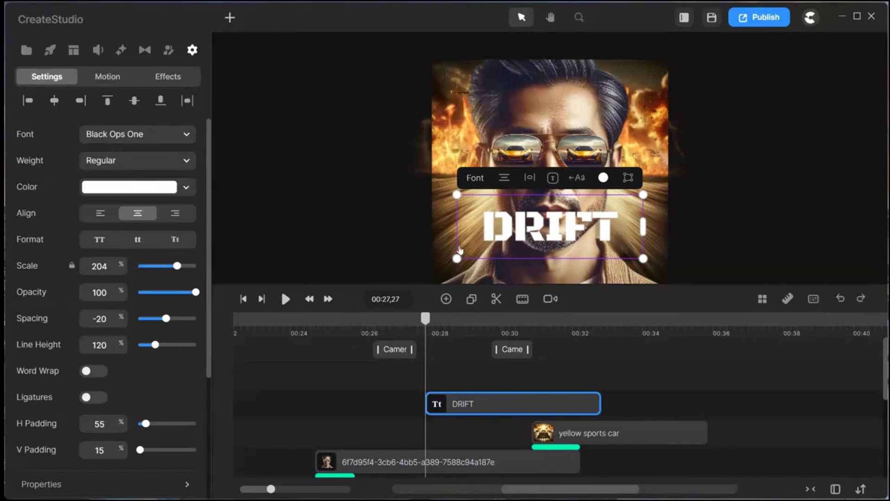
Fit the DRIFT clip between the two camera moves and apply a Fade In motion by letter in random order.
left_click_drag(596, 399, 464, 404)
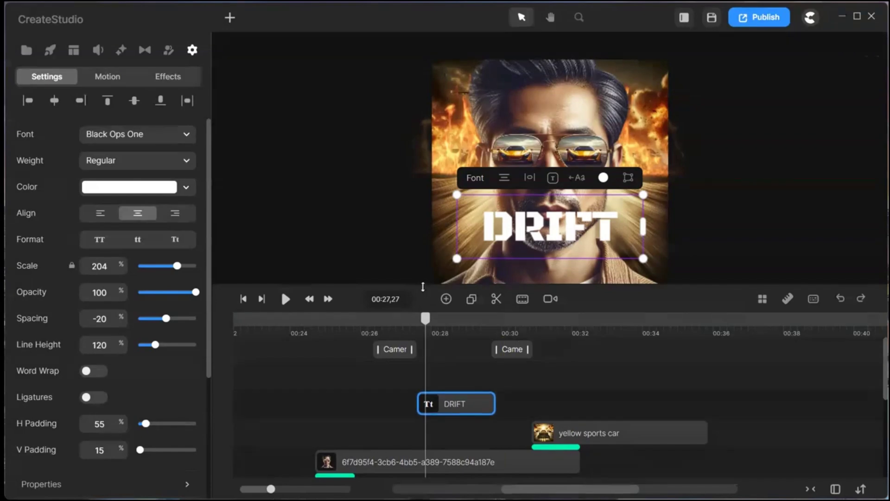
left_click(106, 77)
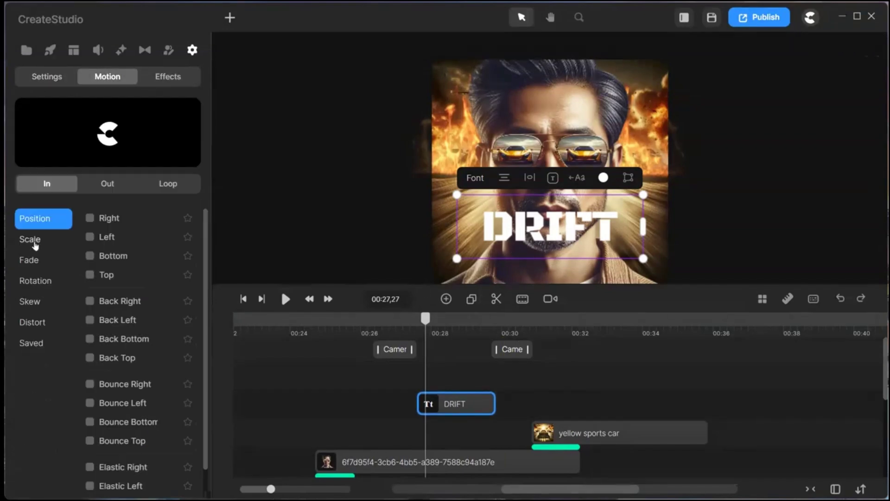
left_click(30, 260)
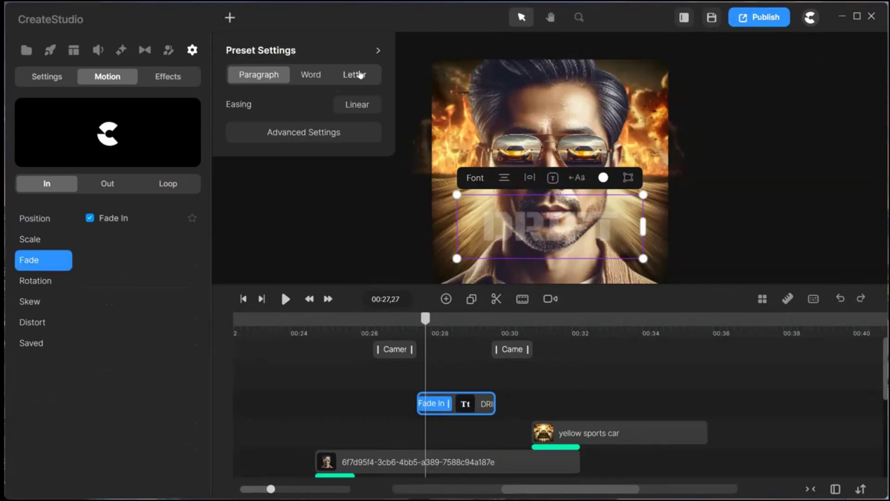
left_click(360, 75)
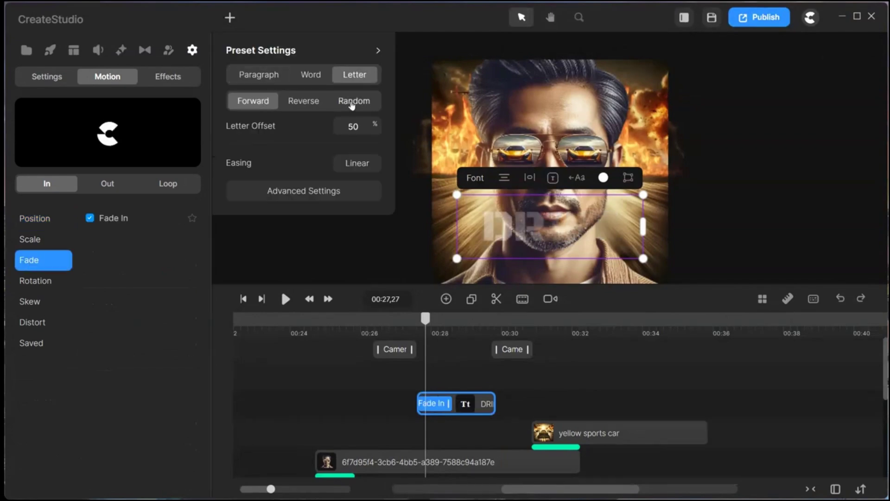
left_click(353, 103)
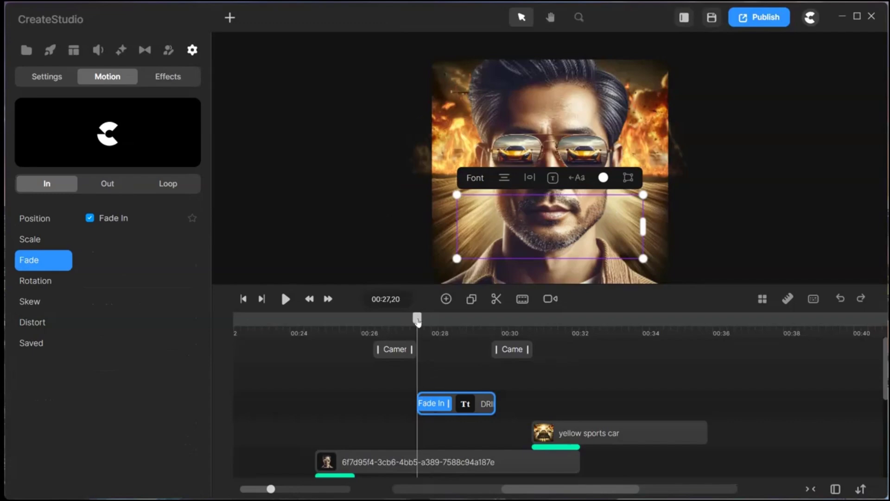
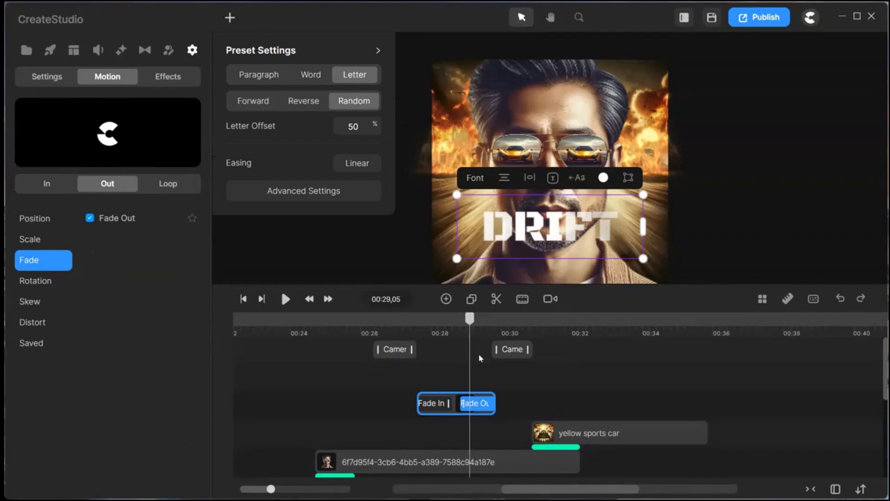
Shorten the Fade In and Fade Out motions on the DRIFT clip.
left_click_drag(460, 403, 474, 403)
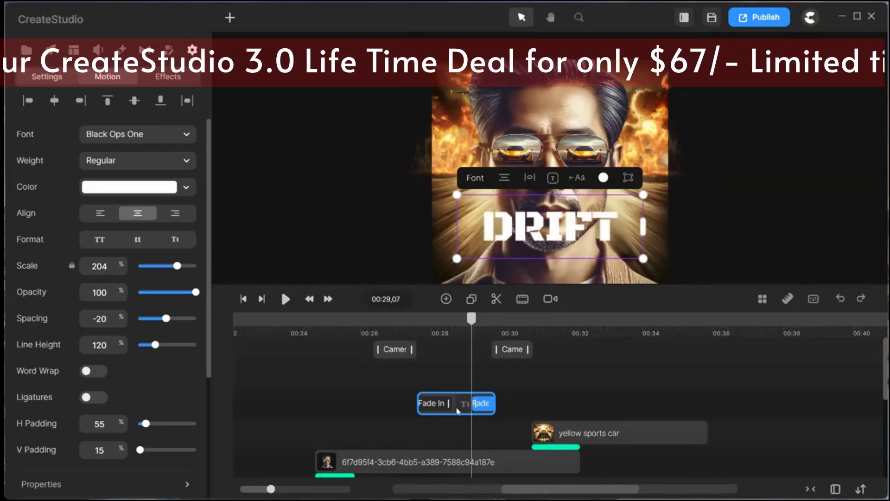
left_click(440, 391)
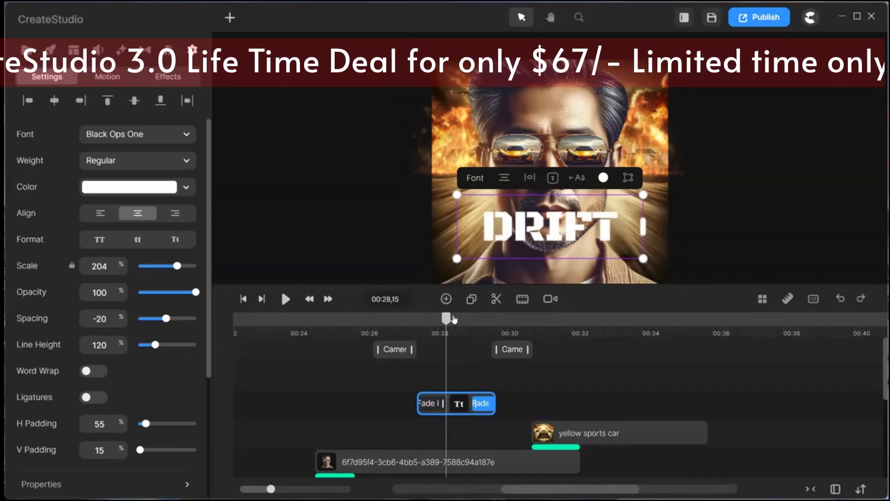
Insert a second text layer reading The at 00:27,28.
mouse_move(422, 322)
left_mouse_down()
mouse_move(408, 324)
mouse_move(469, 330)
mouse_move(427, 334)
left_mouse_up()
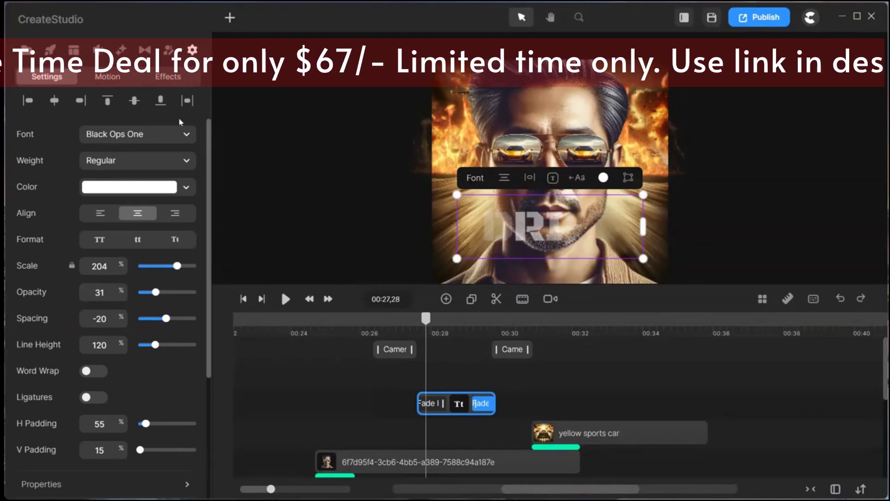
left_click(236, 35)
left_click(229, 19)
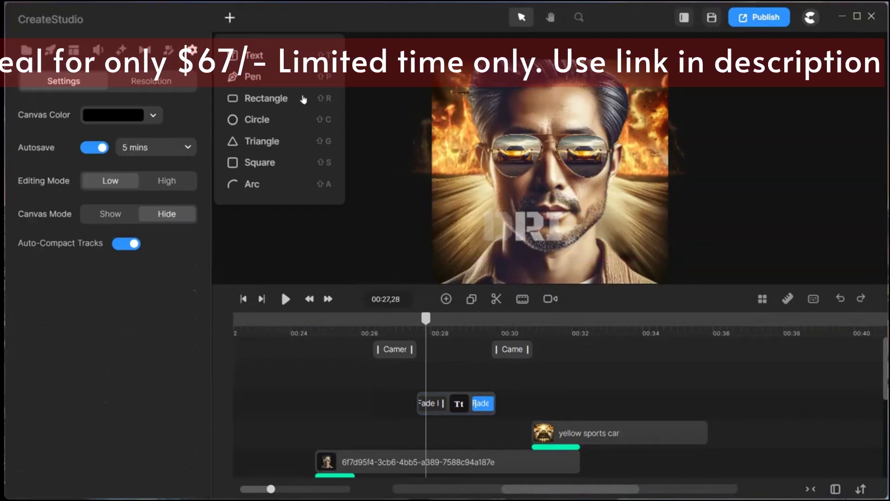
left_click(250, 54)
left_click(547, 179)
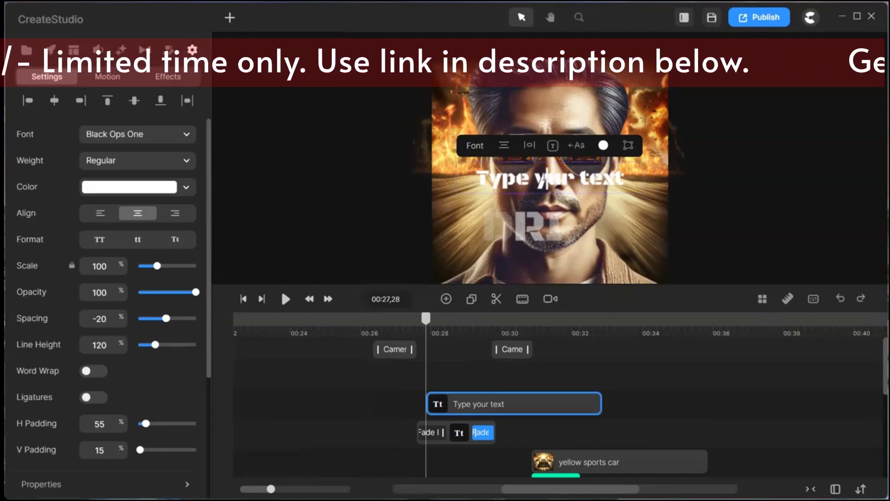
key("Delete")
key("Delete")
key("Delete")
key("Delete")
key("Delete")
key("Delete")
key("Delete")
key("Delete")
key("BackSpace")
key("BackSpace")
key("BackSpace")
key("BackSpace")
key("BackSpace")
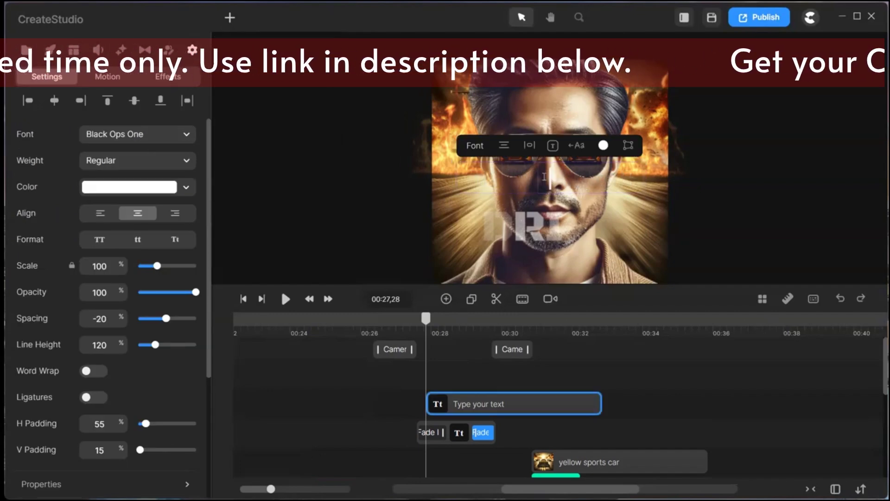
type("he")
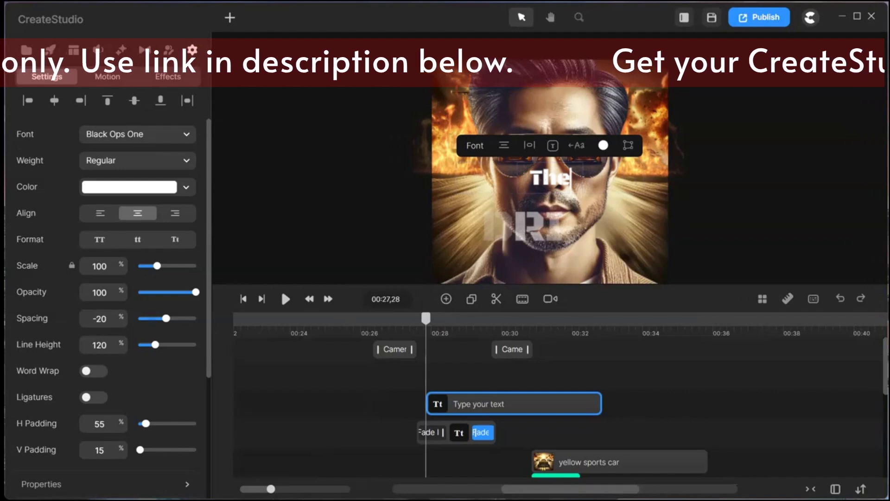
Change the font of the The text to Alata.
left_click(475, 153)
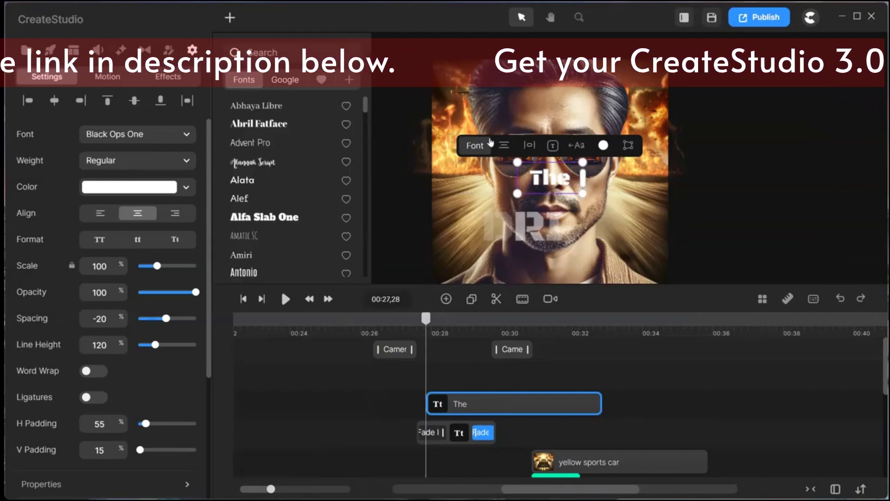
left_click(259, 147)
left_click(243, 181)
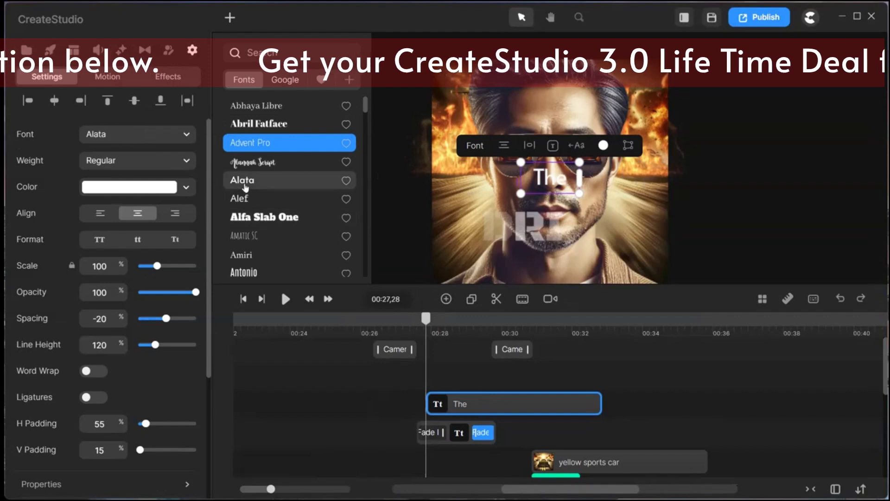
Scale the The text to 85% and place it just above the first letter of DRIFT.
left_click(684, 170)
left_click_drag(558, 184, 519, 187)
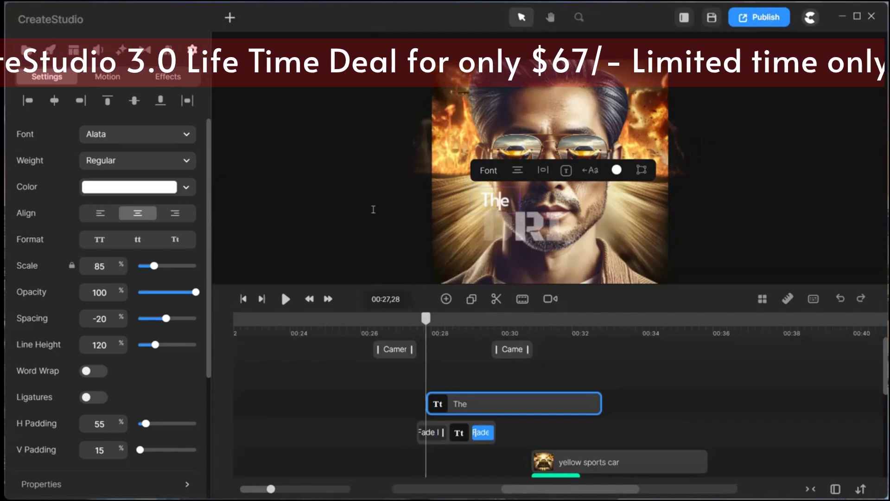
left_click(335, 220)
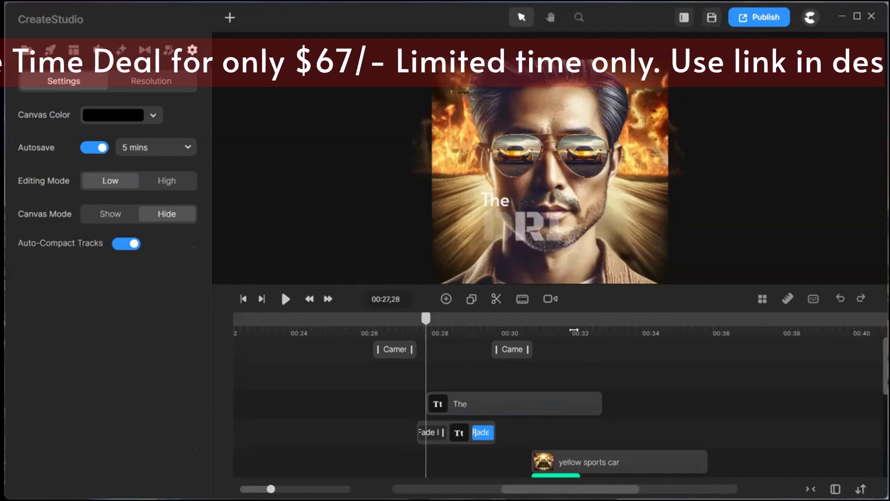
Trim the The clip to end with the DRIFT clip and apply the Scale Up preset as its Out and In motions.
scroll(603, 328, "up", 2)
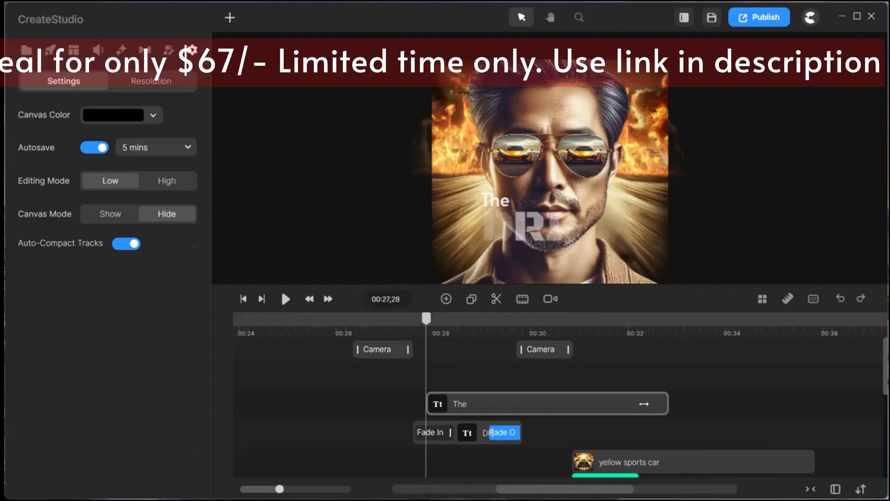
left_click_drag(644, 403, 520, 404)
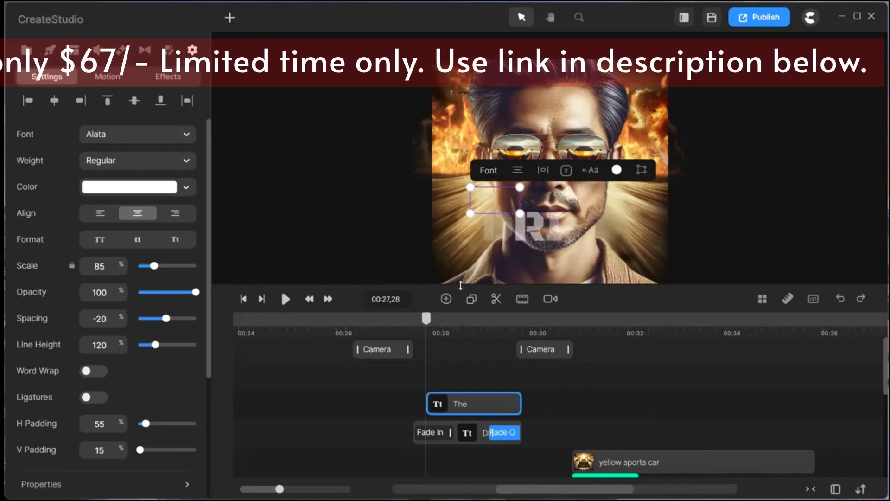
left_click(108, 77)
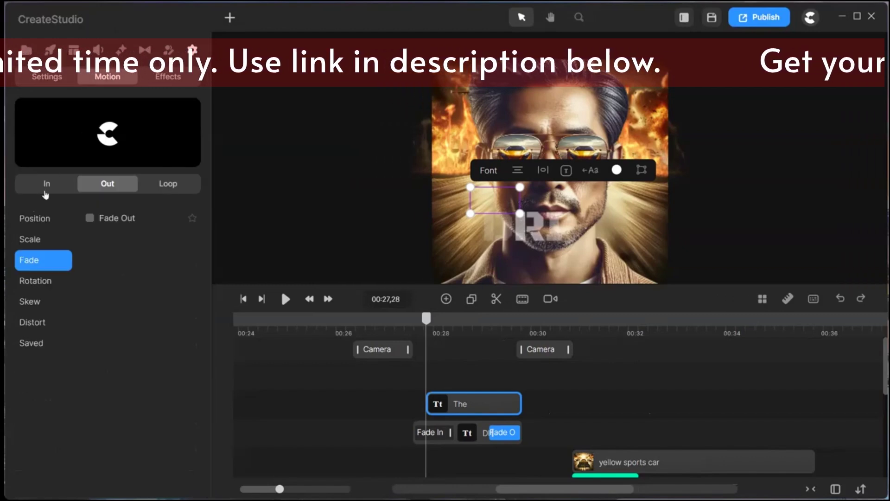
left_click(34, 240)
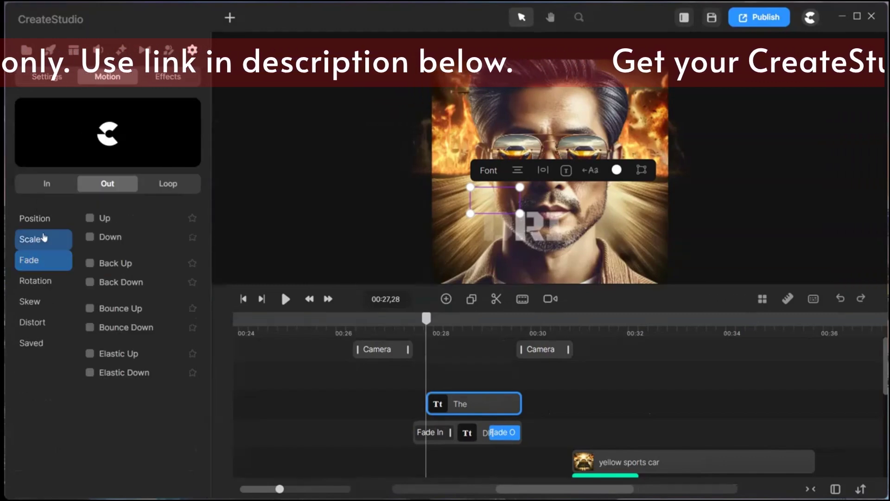
left_click(47, 183)
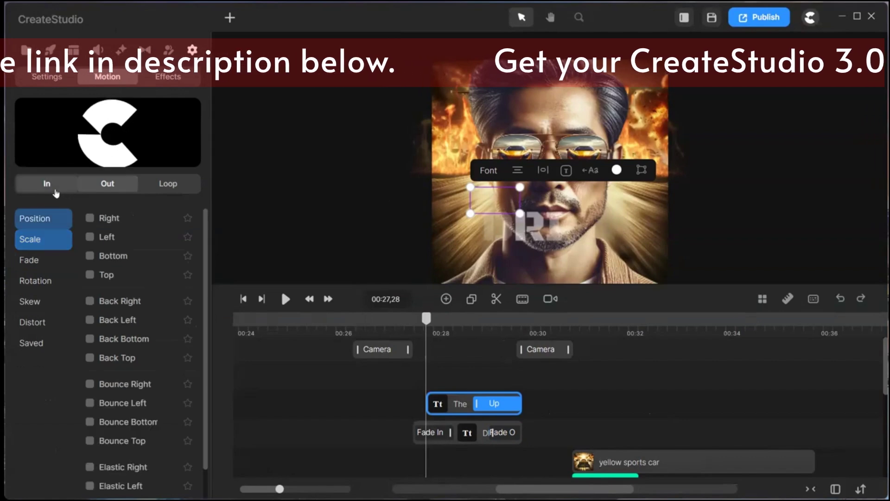
left_click(37, 240)
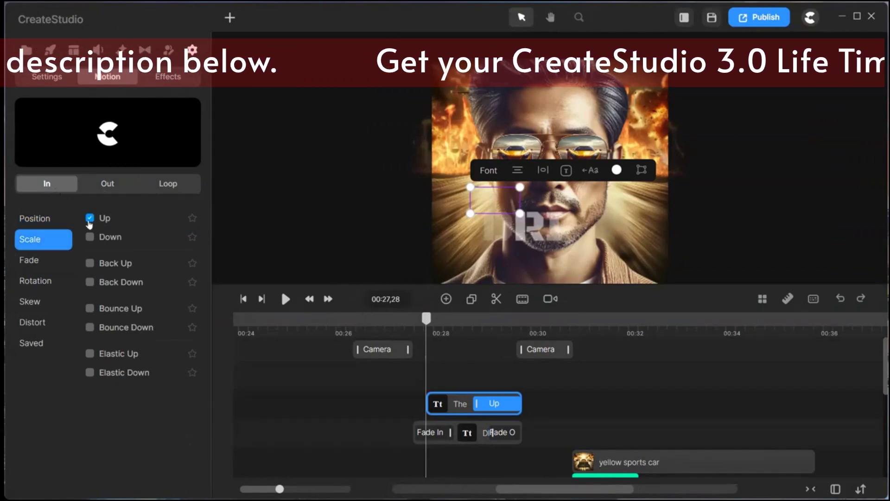
left_click(89, 222)
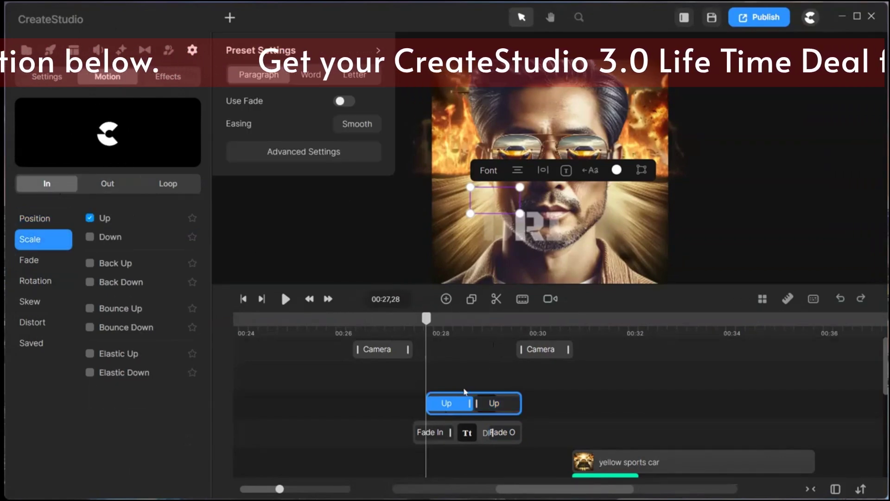
Remove the Scale Up Out motion from the The clip, keeping its In motion.
left_click(482, 405)
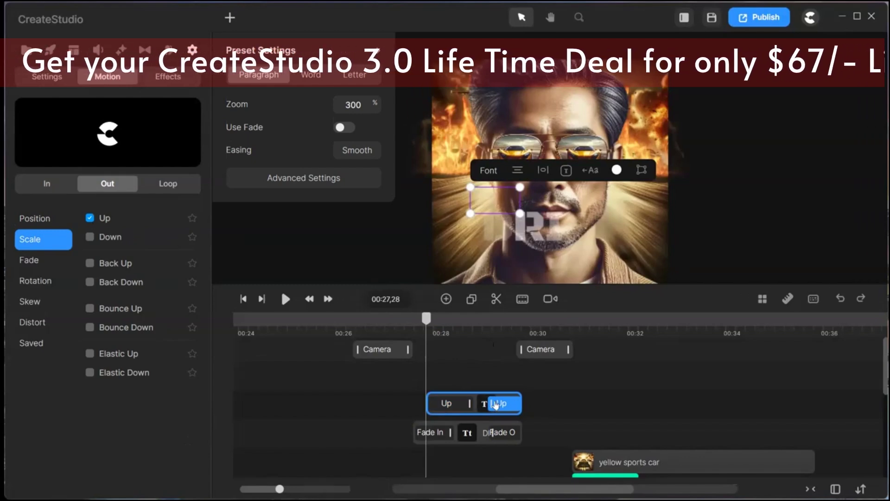
right_click(496, 404)
left_click(533, 387)
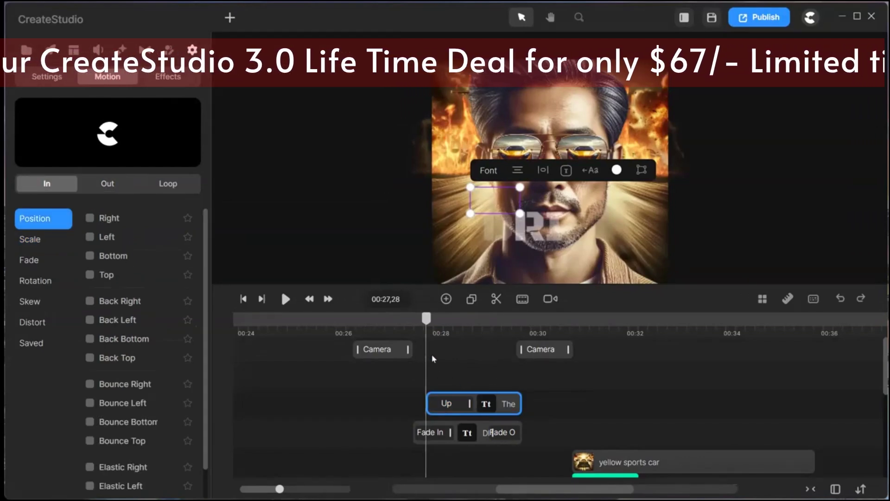
Duplicate the The clip and move the copy to start just after 00:31 on the timeline.
left_click_drag(426, 318, 481, 349)
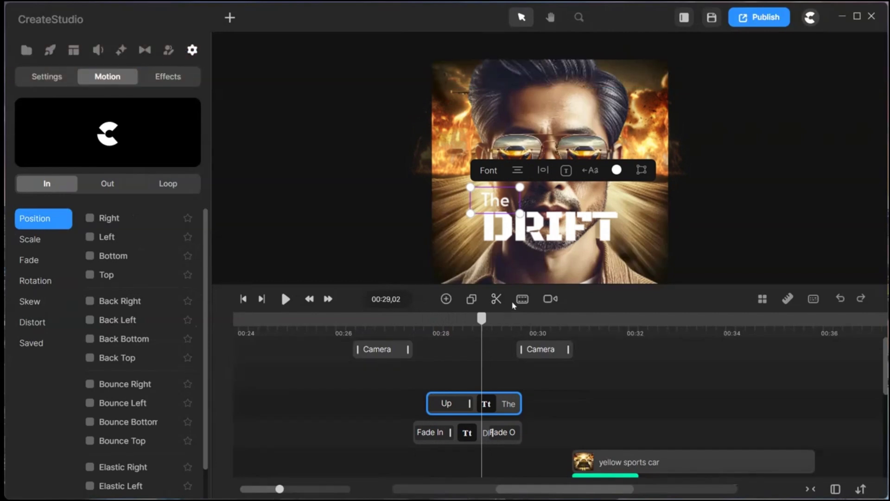
left_click(472, 300)
left_click_drag(492, 407, 660, 434)
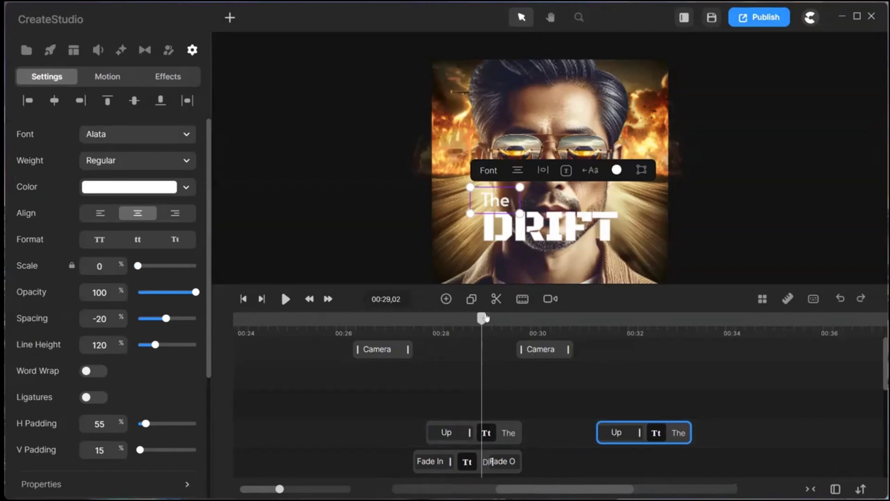
Review the camera framing from 00:26,06 through the DRIFT title to 00:32,16 in camera mode.
mouse_move(339, 331)
left_mouse_down()
mouse_move(356, 332)
mouse_move(343, 341)
left_mouse_up()
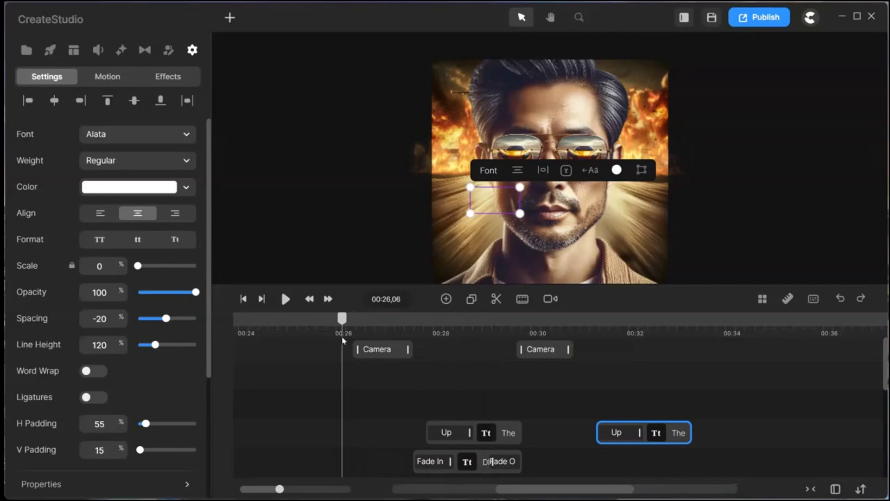
left_click(550, 299)
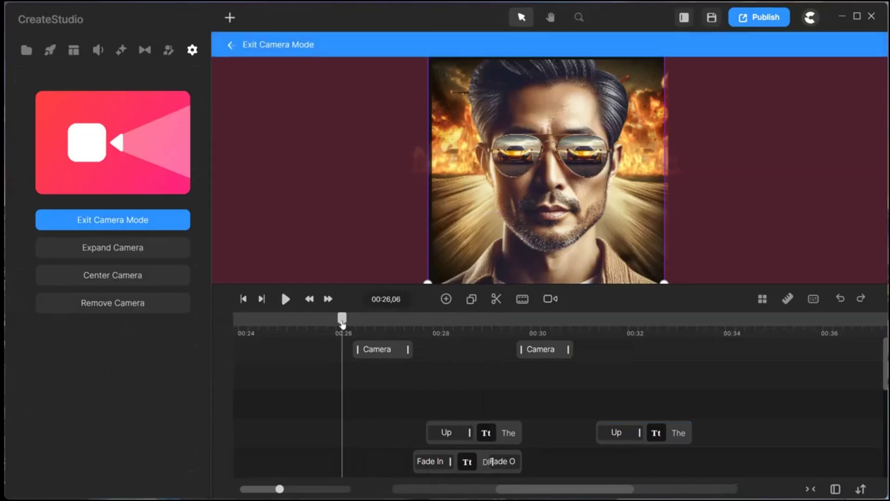
left_click_drag(342, 318, 473, 318)
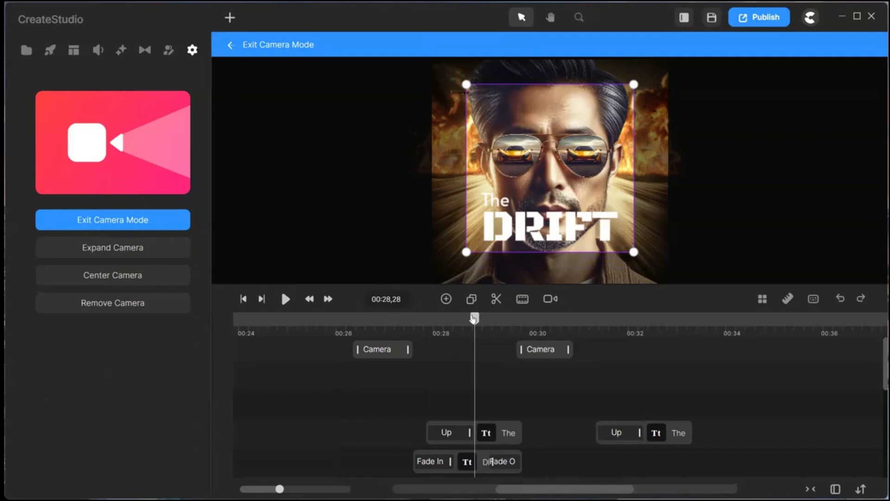
left_click_drag(474, 318, 649, 318)
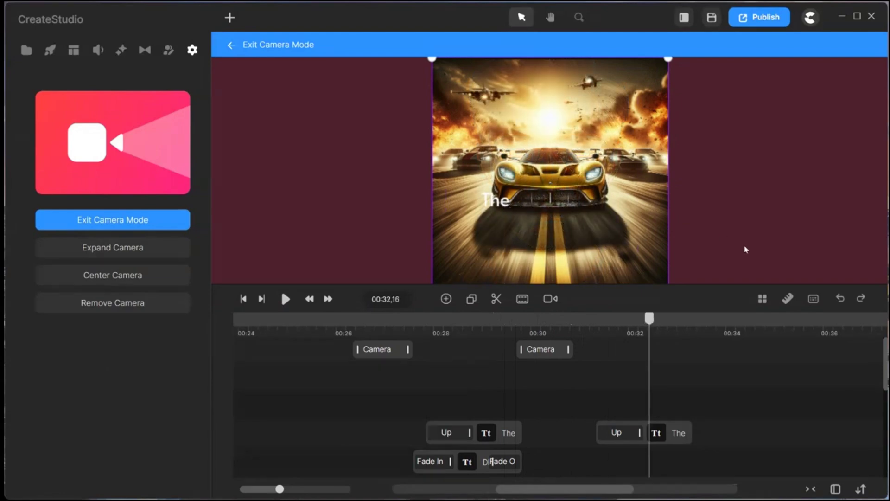
left_click(236, 49)
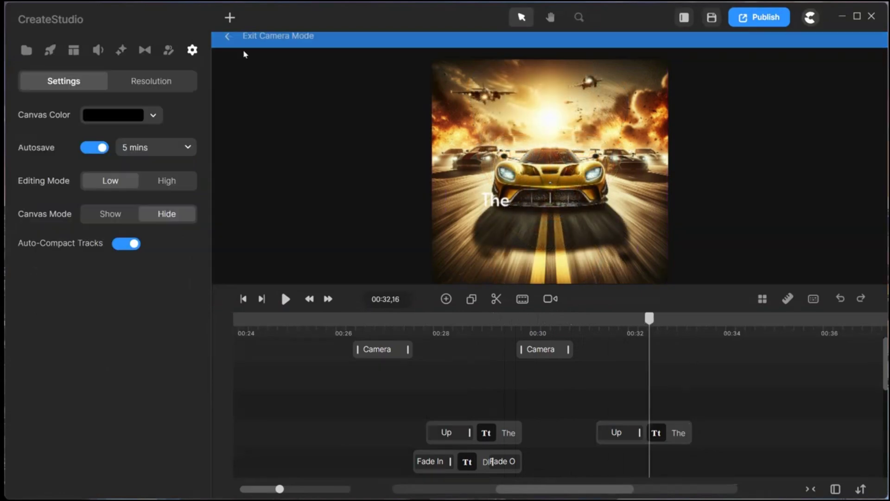
Shift the copied The clip slightly earlier and shorten its Scale Up In motion to end at about 00:31,29.
left_click(658, 438)
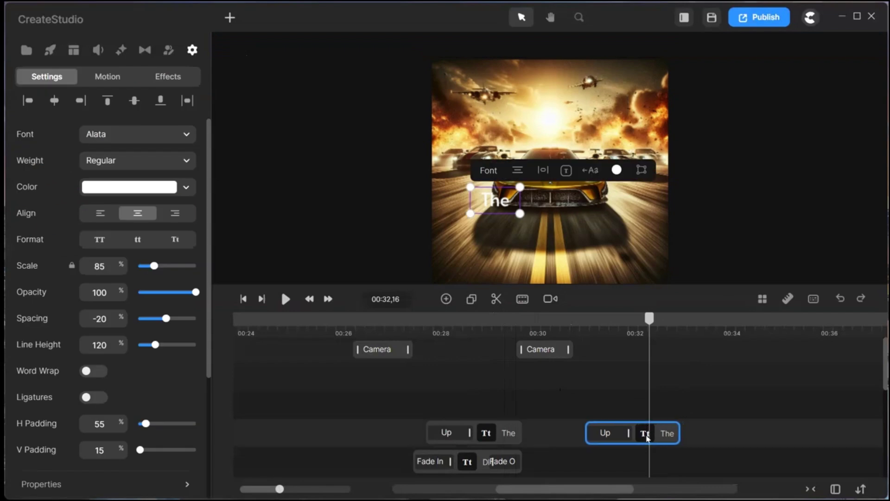
left_click_drag(632, 431, 619, 432)
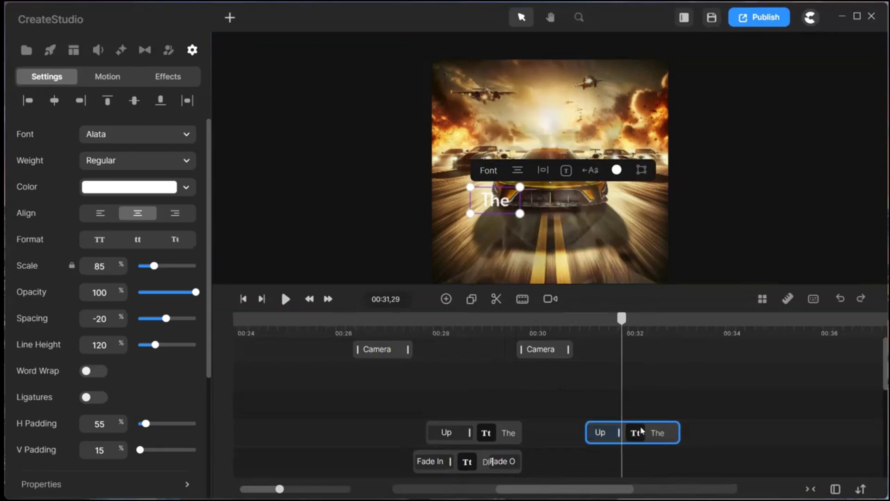
Move the copied text onto the road below the yellow car's bumper and change its wording to COMING SOON.
left_click_drag(495, 201, 545, 221)
double_click(552, 232)
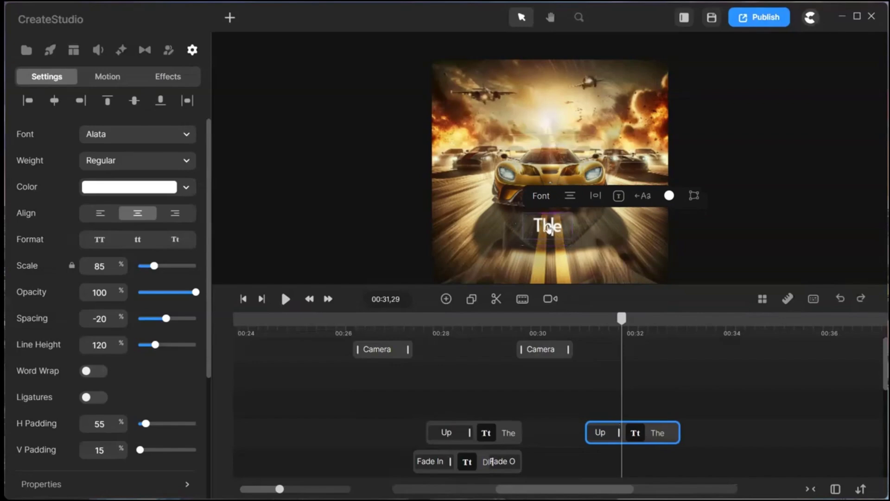
type("COM")
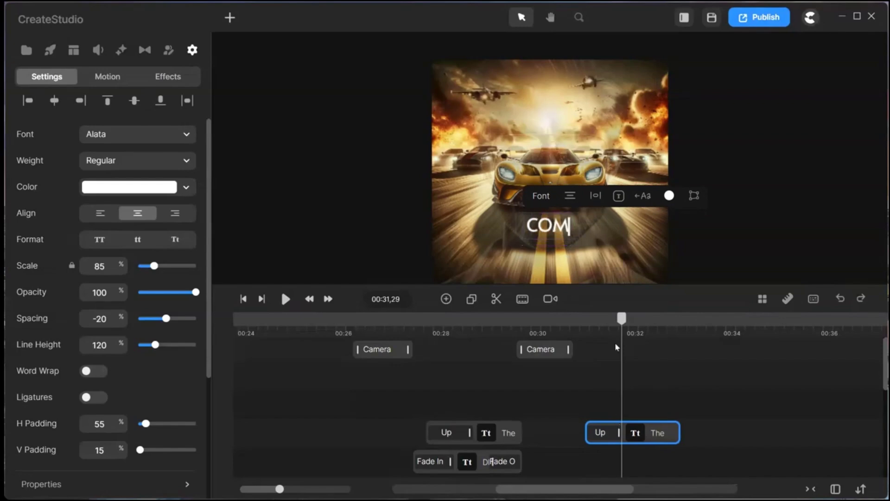
type("ING SOON")
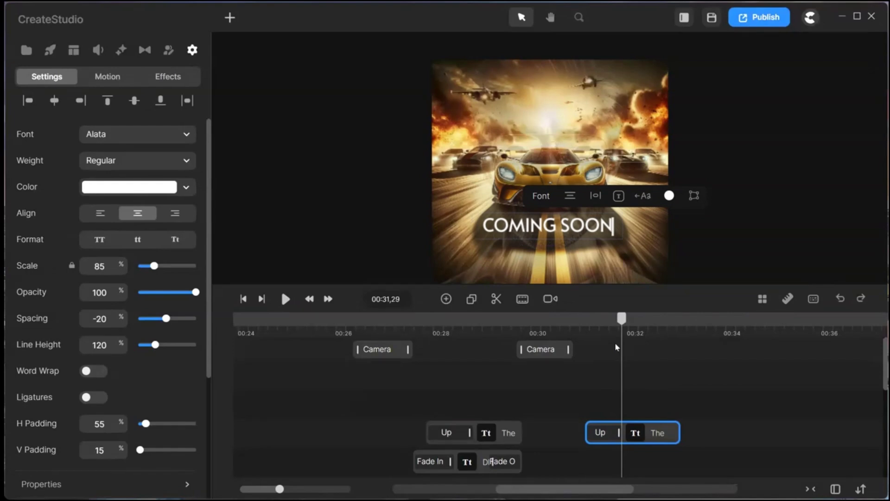
left_click(348, 247)
Centre the COMING SOON text horizontally on the canvas.
left_click(510, 224)
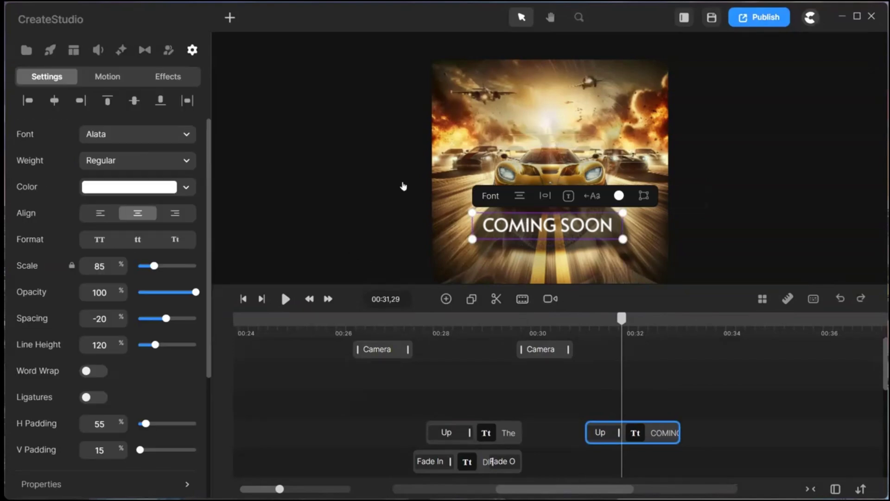
left_click(55, 102)
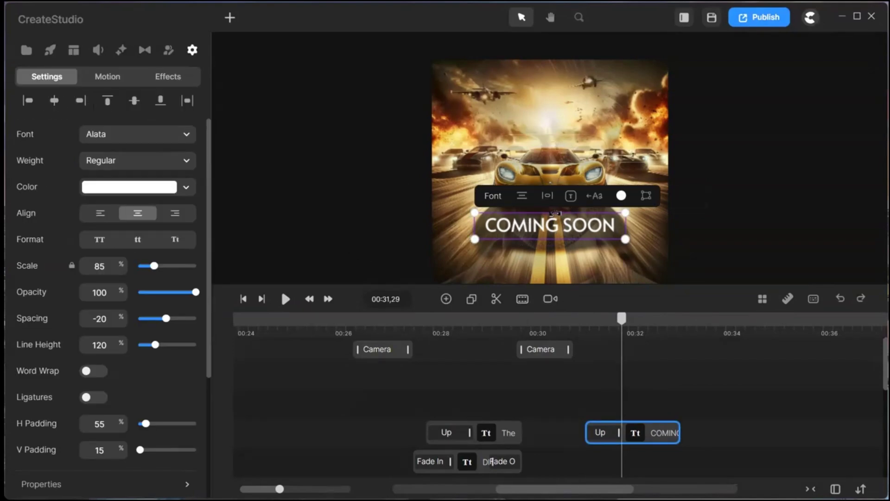
double_click(561, 229)
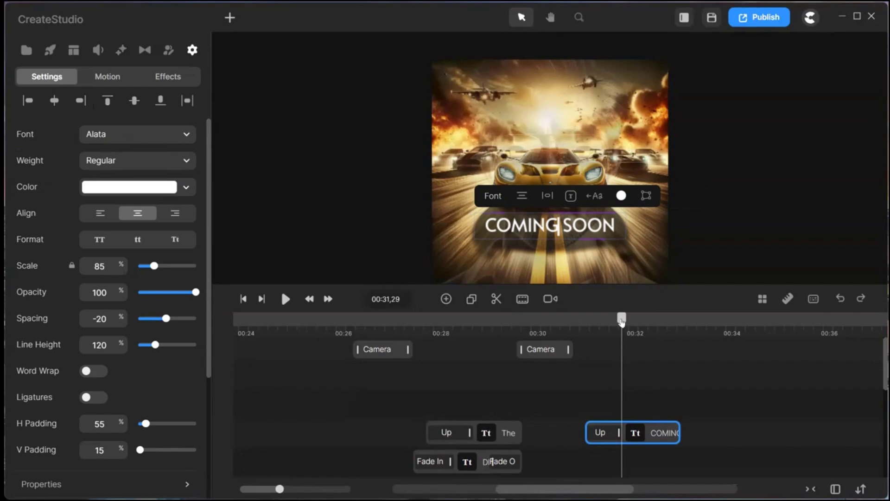
Give the COMING SOON text a Fade Out motion and shorten that motion to start at about 00:32,14.
left_click_drag(622, 320, 654, 321)
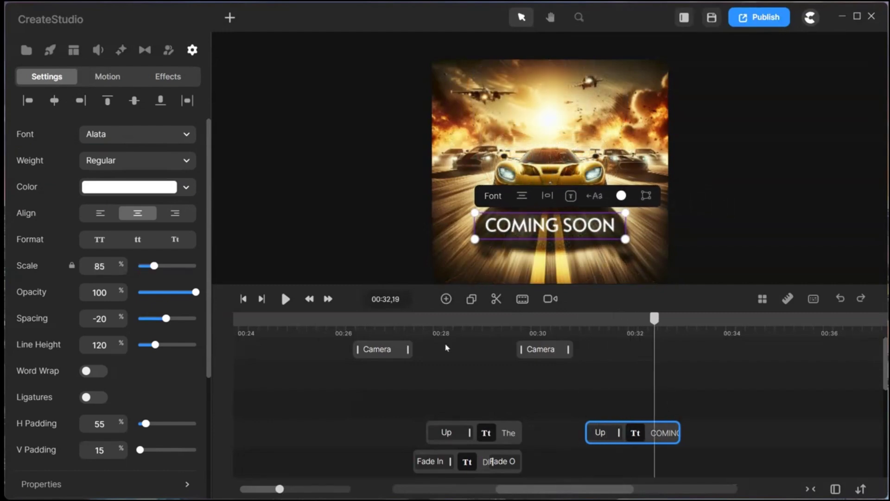
left_click(107, 78)
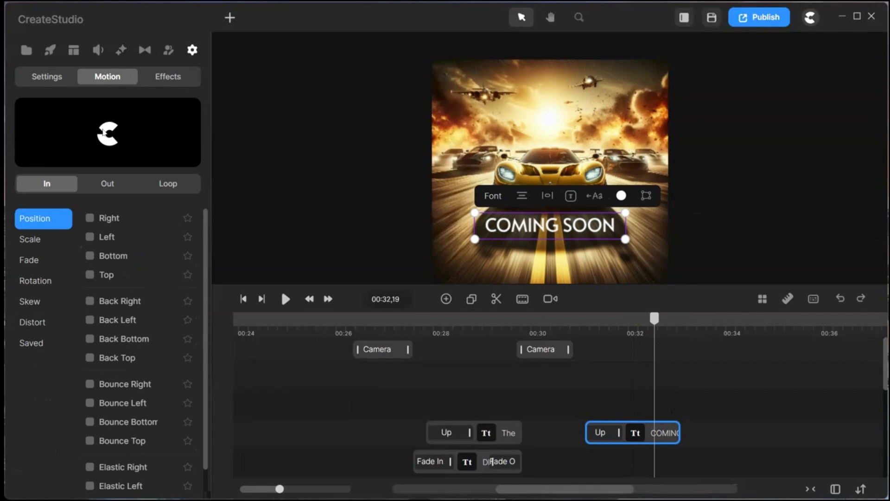
left_click(102, 185)
left_click(30, 261)
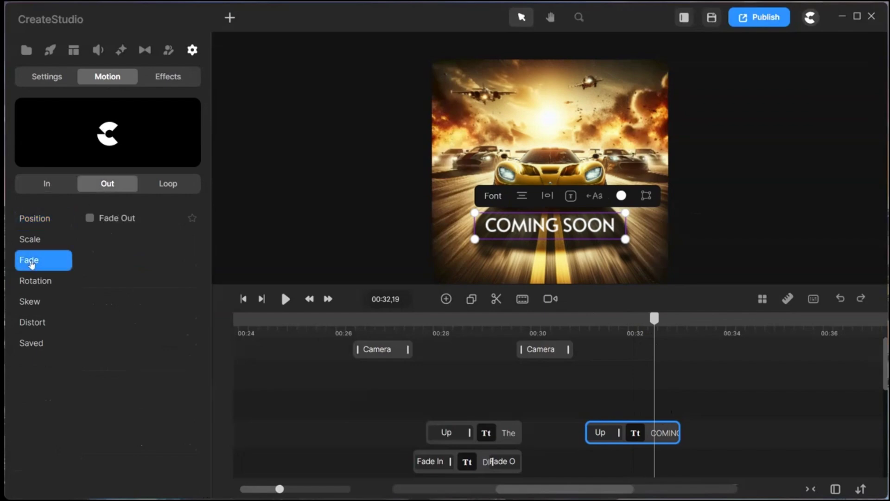
left_click(90, 220)
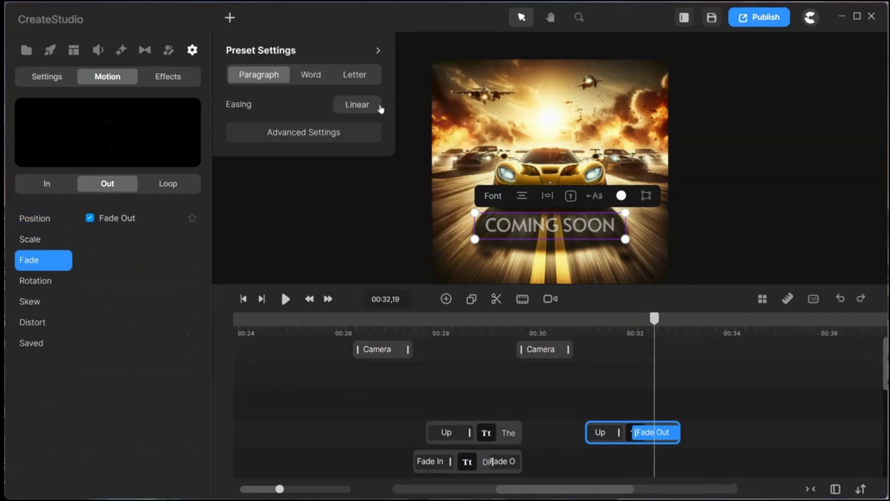
left_click(326, 222)
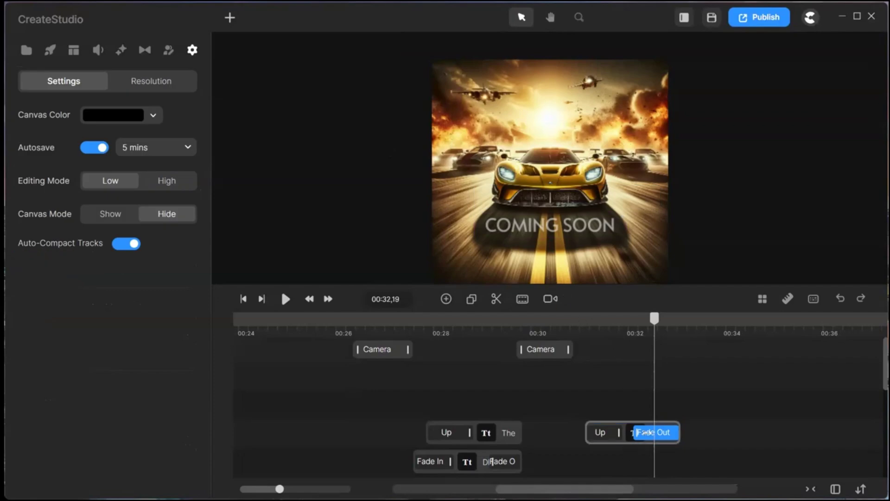
left_click(638, 432)
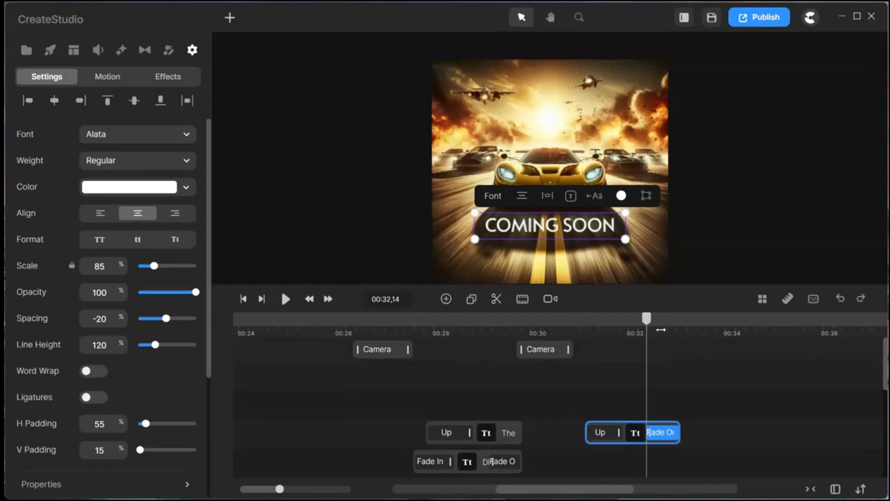
Search the Cinematic music for "Earth" and add the Earthquake track to the timeline, starting at 00:20,11 with the yellow sports car's Down motion.
left_click_drag(646, 319, 437, 319)
left_click_drag(410, 352, 304, 369)
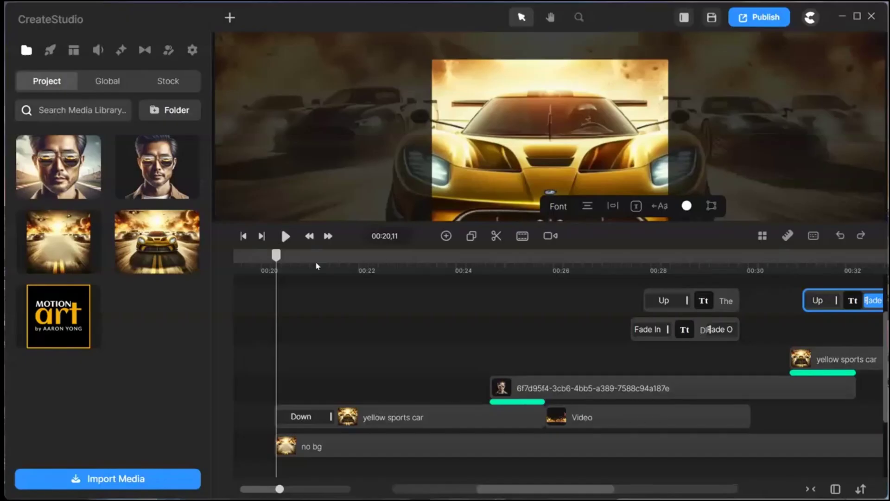
left_click(98, 50)
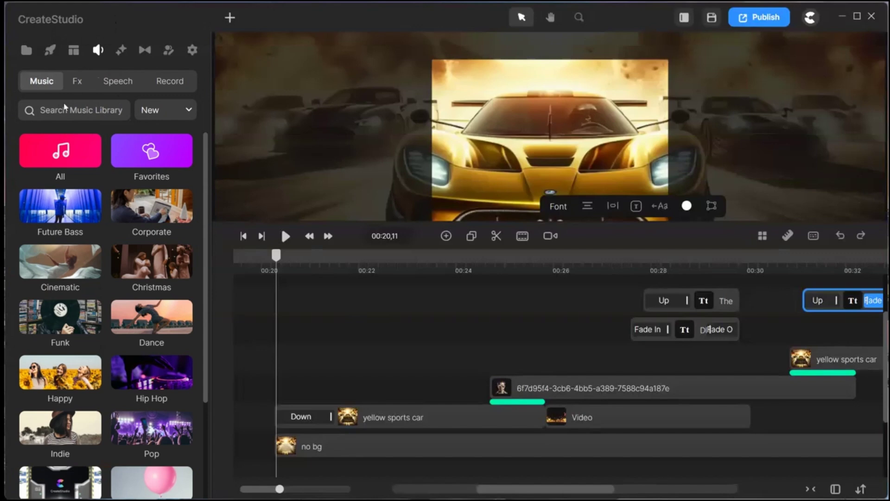
left_click(66, 270)
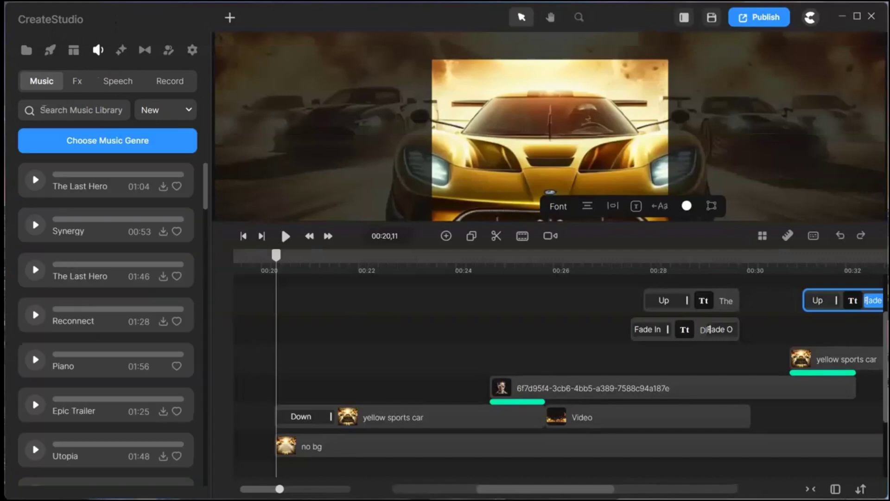
left_click(69, 110)
type("Earth")
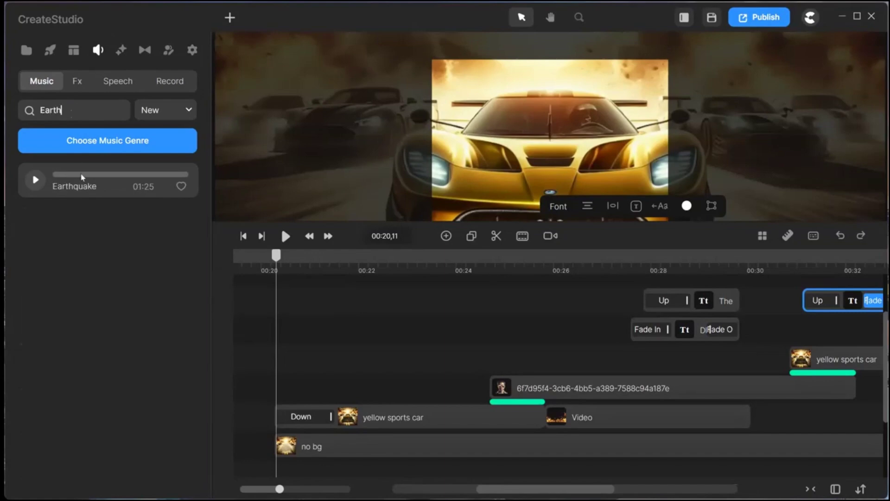
left_click_drag(69, 187, 314, 279)
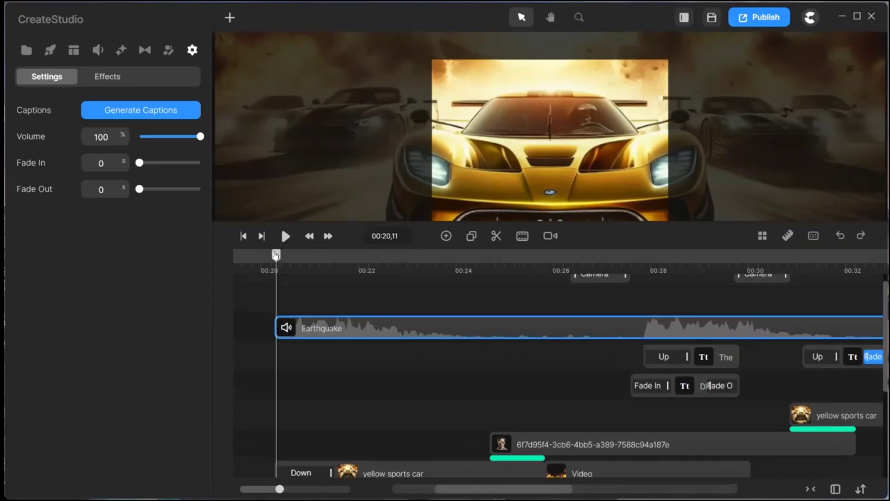